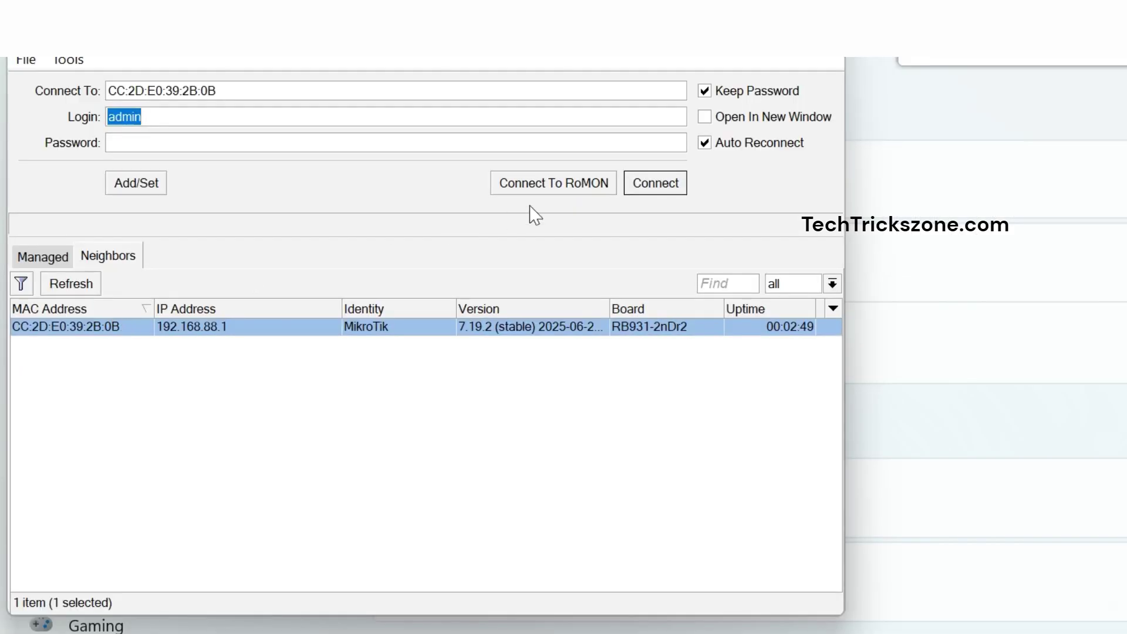
Connect to the router by its MAC address using the admin login.
left_click(632, 191)
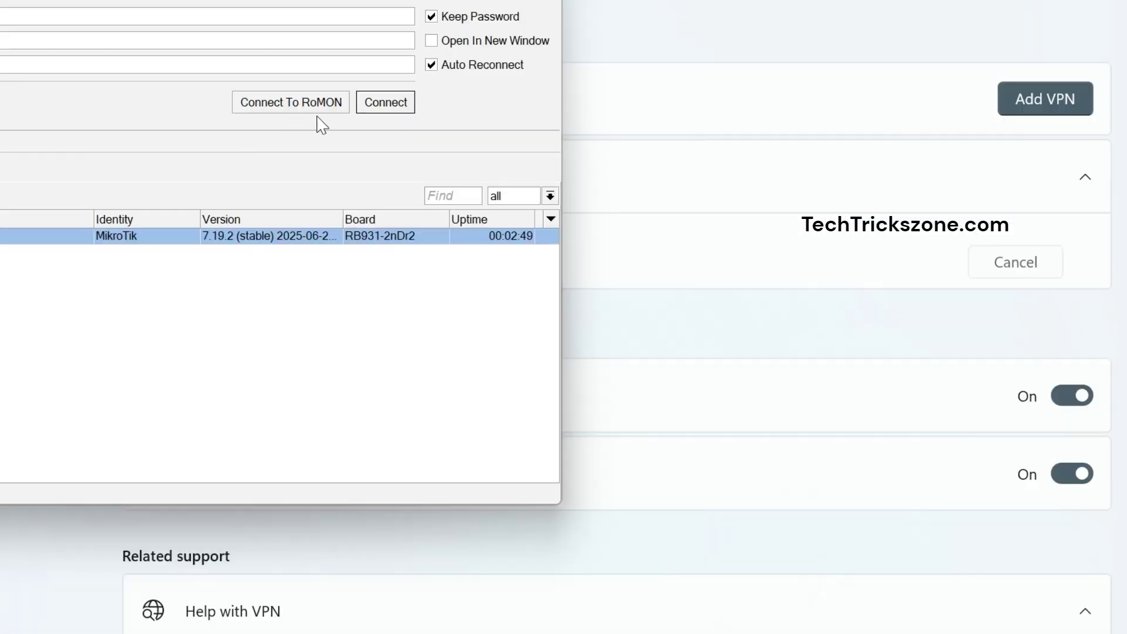
Log in to the router and remove the RouterOS default configuration.
left_click(655, 182)
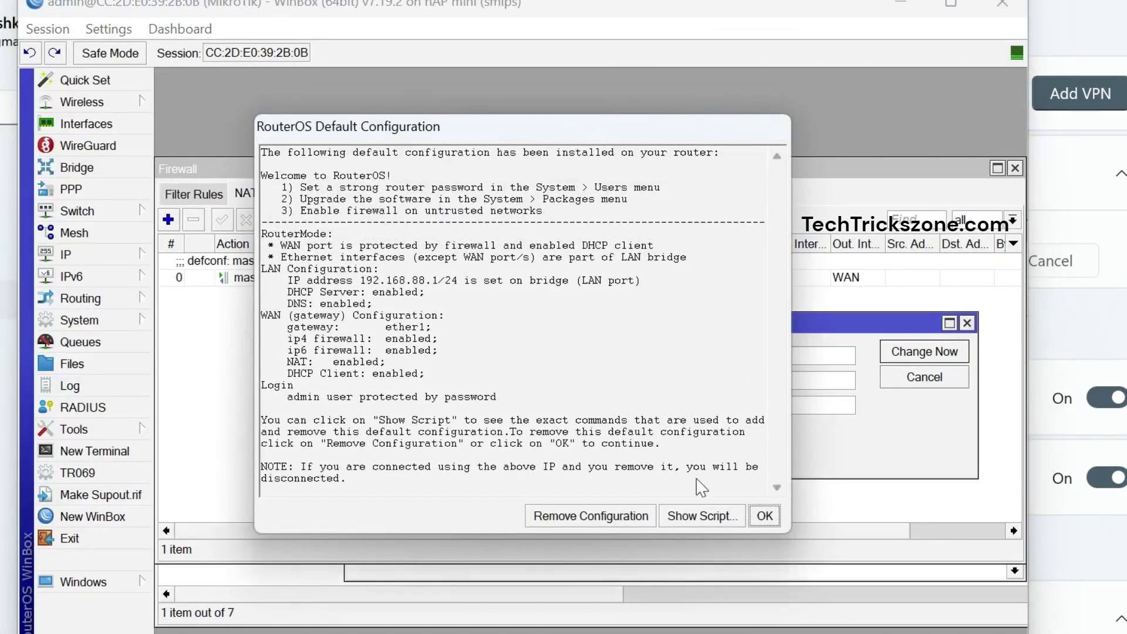
left_click(557, 516)
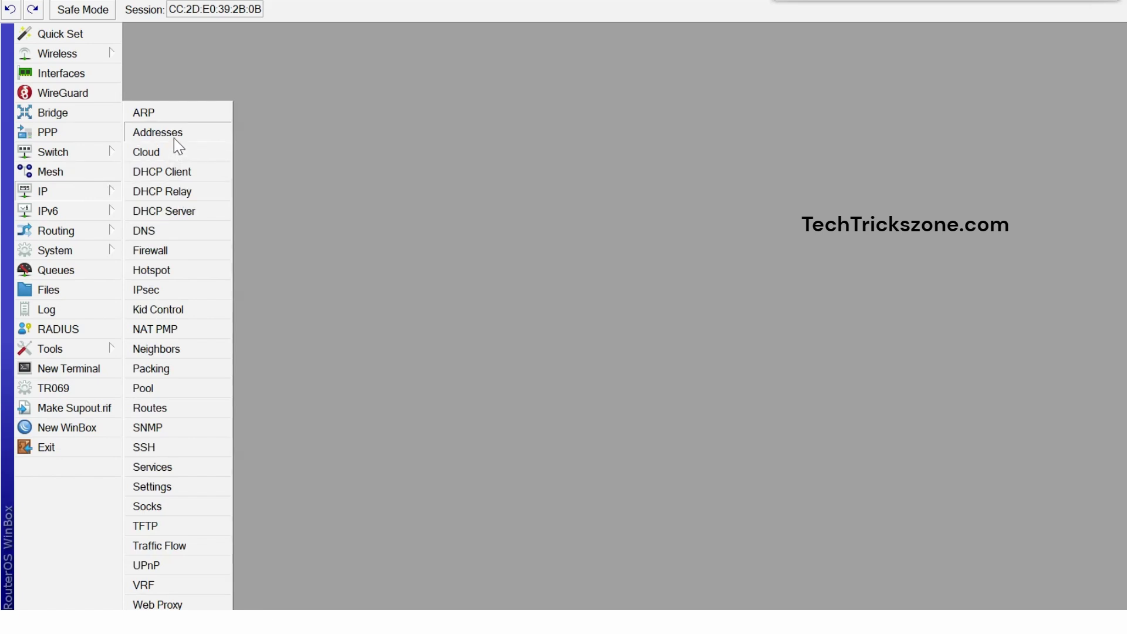
Add the address 192.168.1.100/24 on interface ether1 and apply it.
left_click(174, 135)
left_click(311, 171)
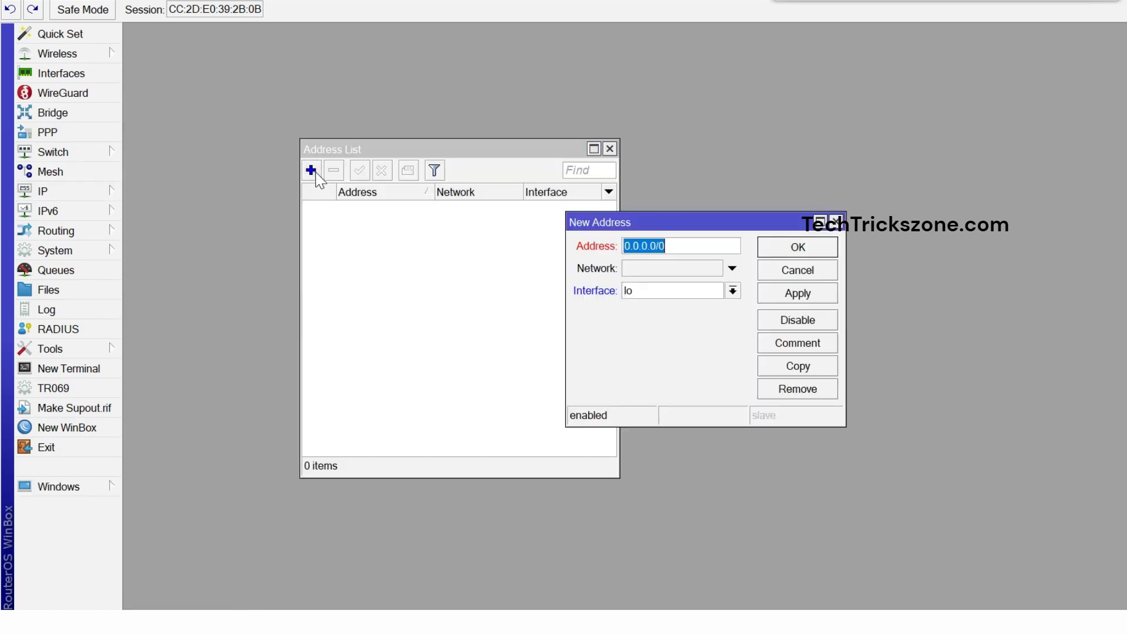
type("19")
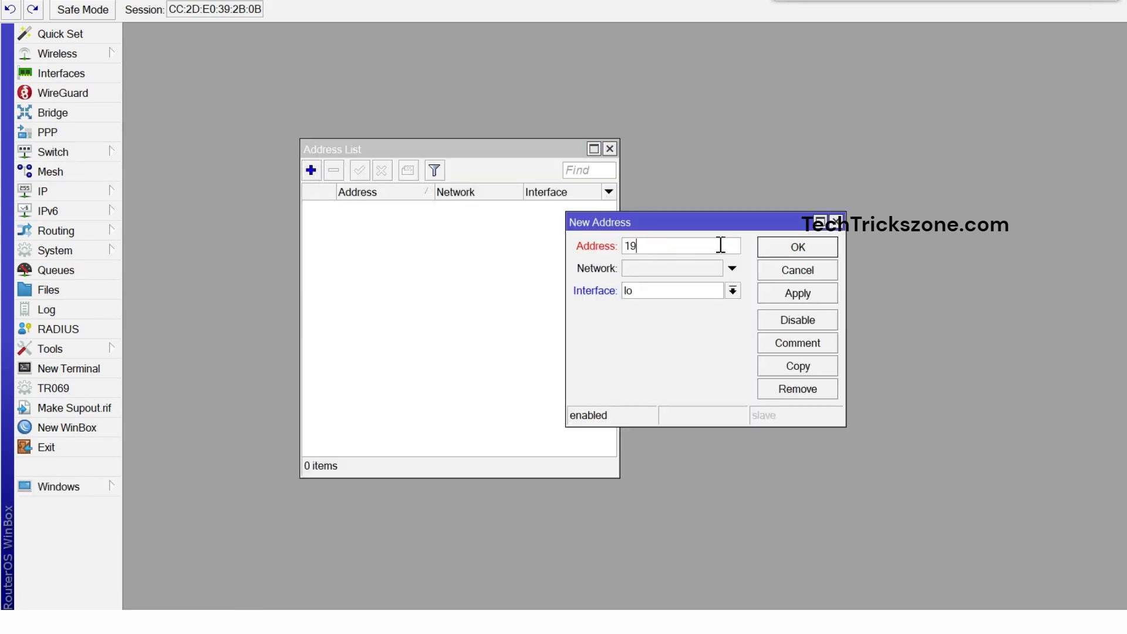
type("2.168.1.100/24")
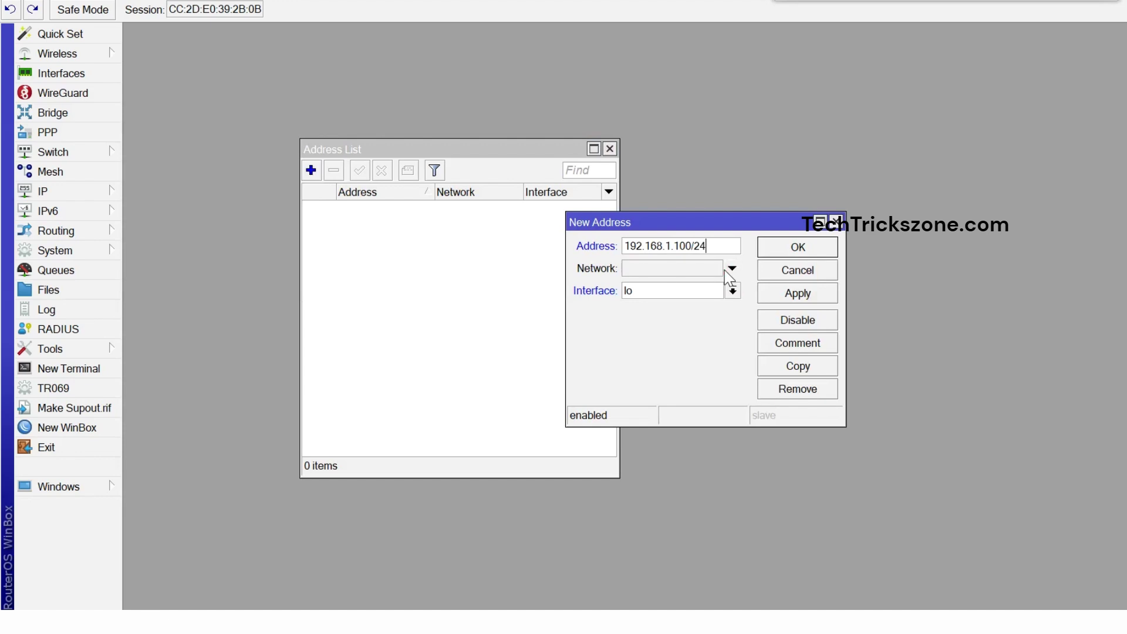
left_click(733, 290)
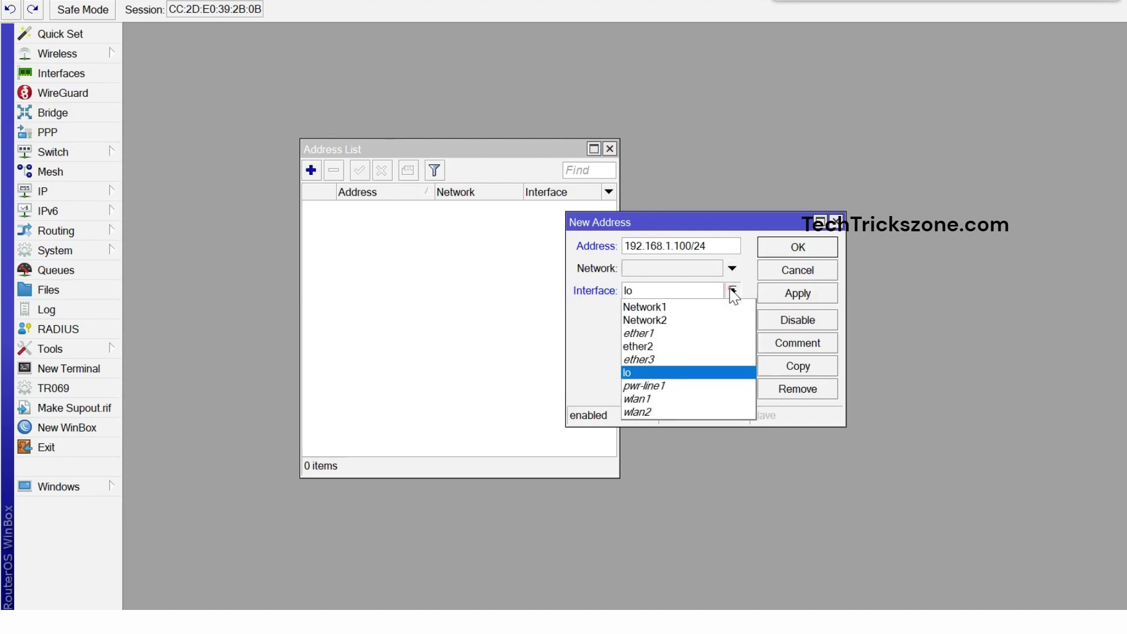
left_click(656, 333)
left_click(786, 293)
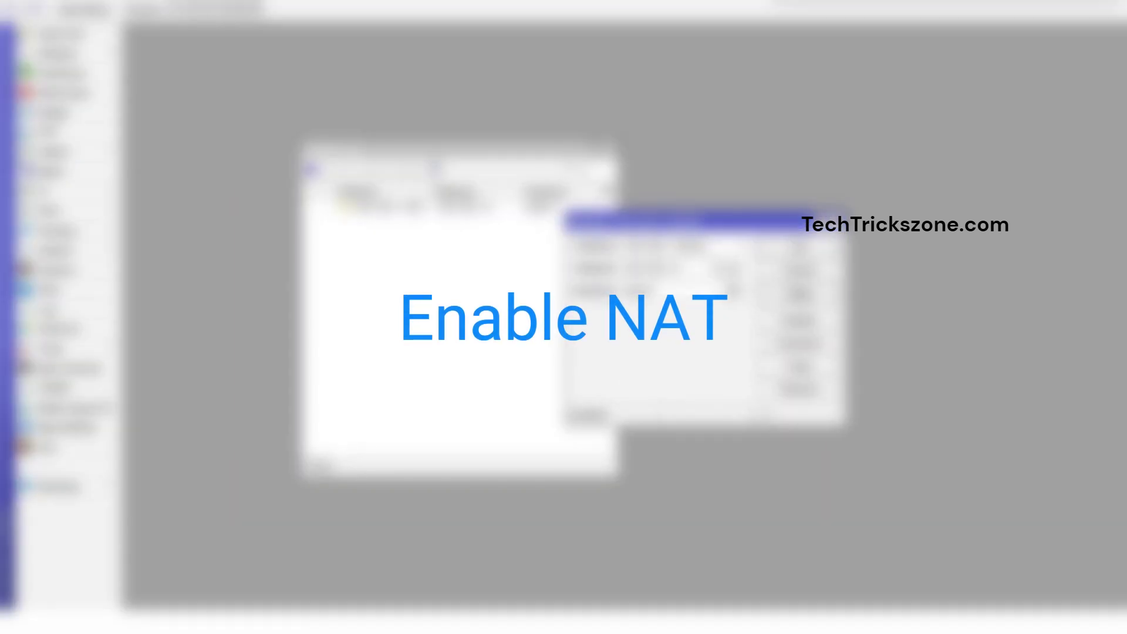
Save the 192.168.1.100/24 address and bring up the Firewall NAT list.
left_click(800, 247)
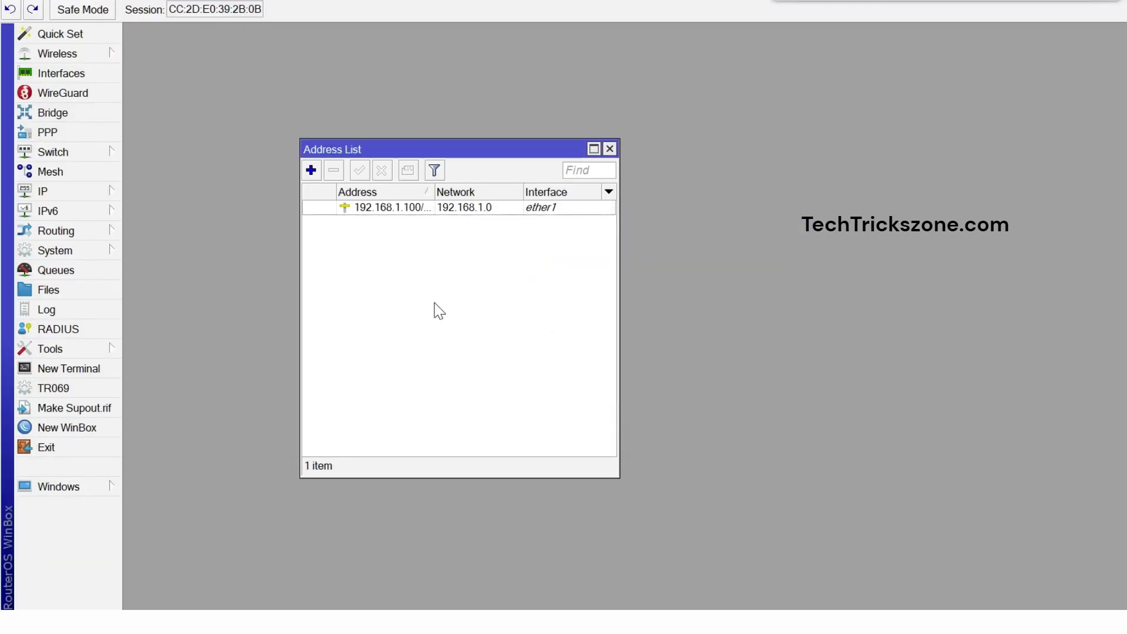
left_click(58, 368)
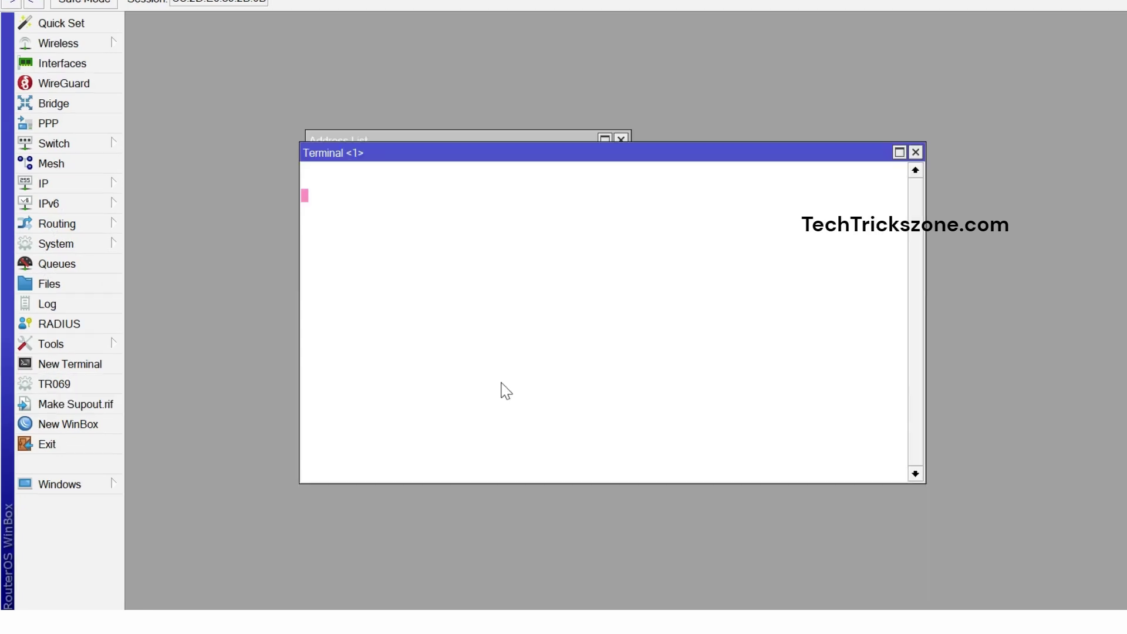
left_click(89, 180)
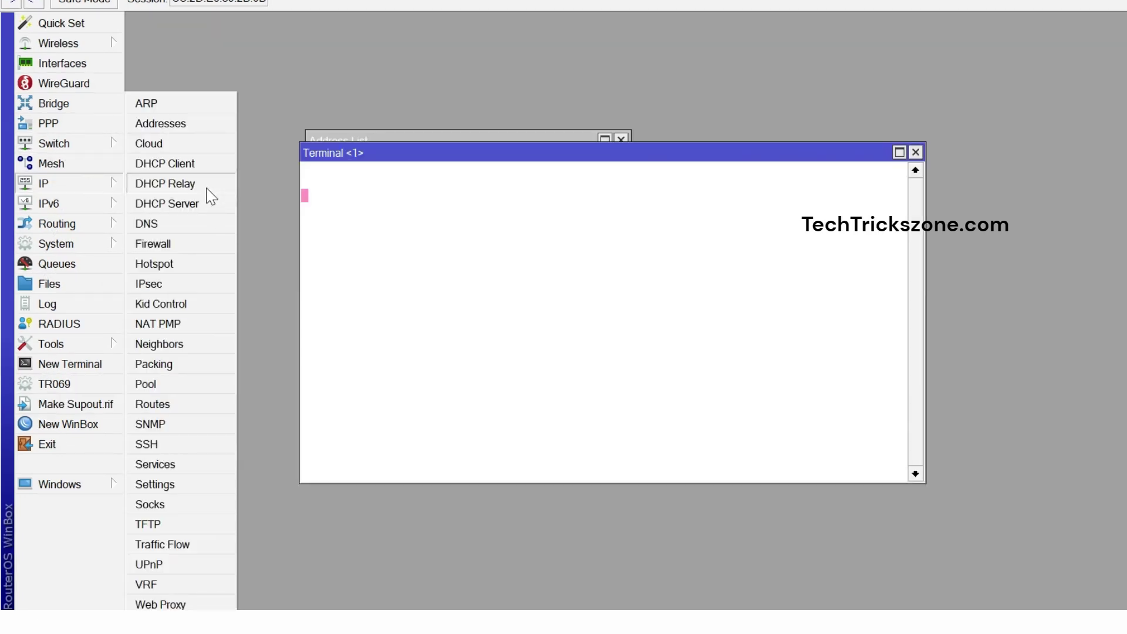
left_click(175, 242)
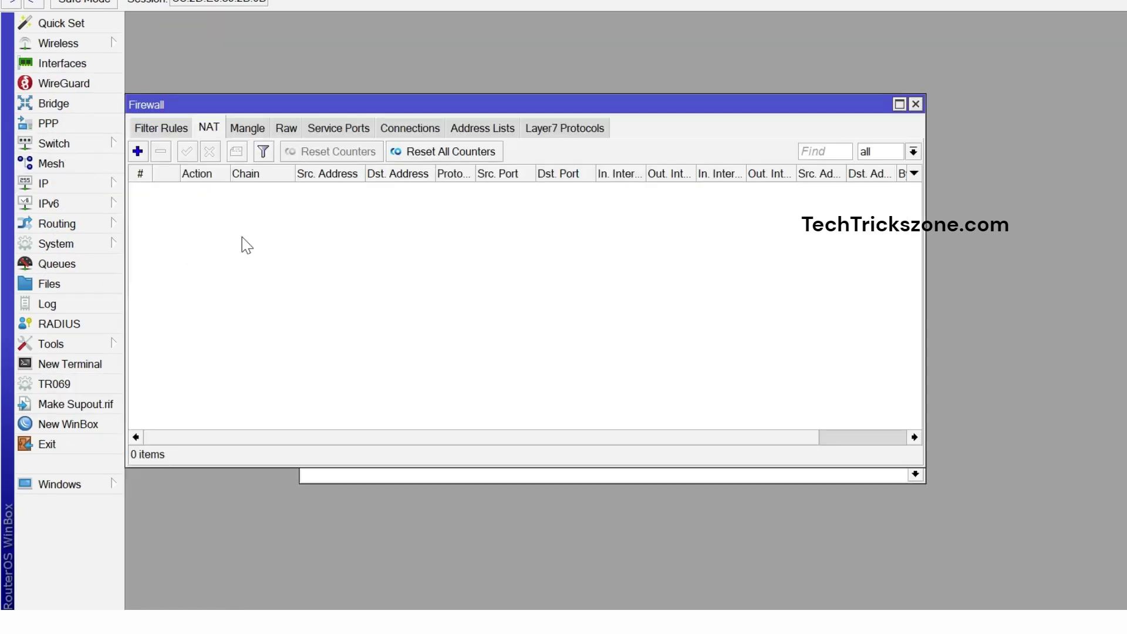
Draft a new NAT rule with its action set to masquerade.
left_click(138, 151)
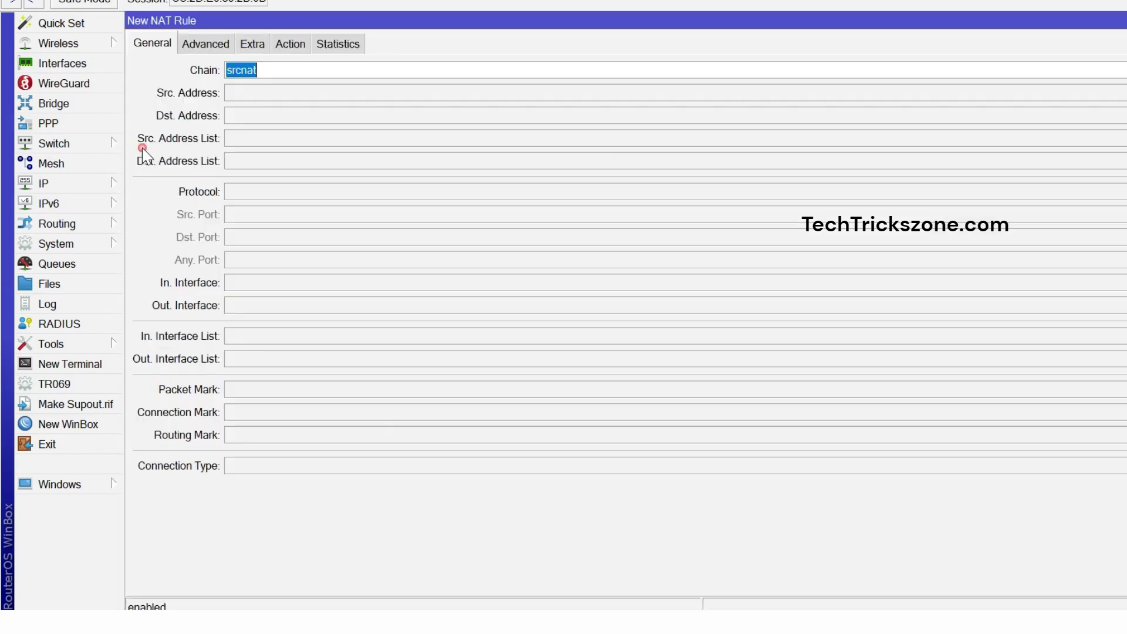
left_click(292, 47)
left_click(284, 73)
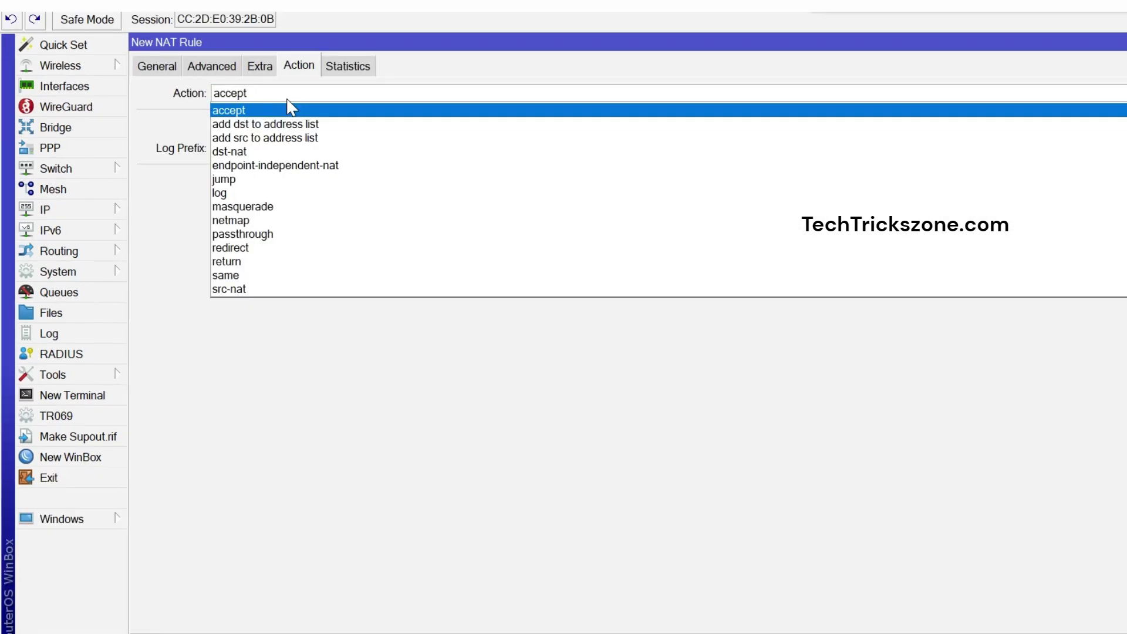
left_click(278, 182)
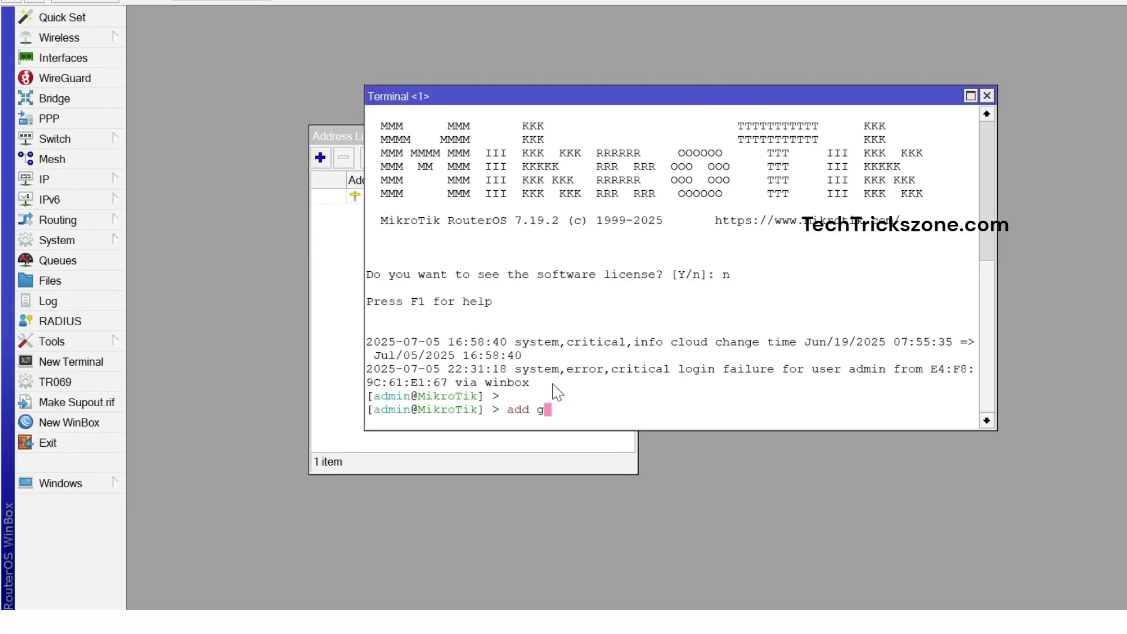
Run 'ip route add gateway=192.168.1.1' in the terminal to add a default route.
key("BackSpace")
key("BackSpace")
key("BackSpace")
key("BackSpace")
key("BackSpace")
type("ip route/")
key("BackSpace")
type("add ga")
key("Tab")
type("192.168.1.1")
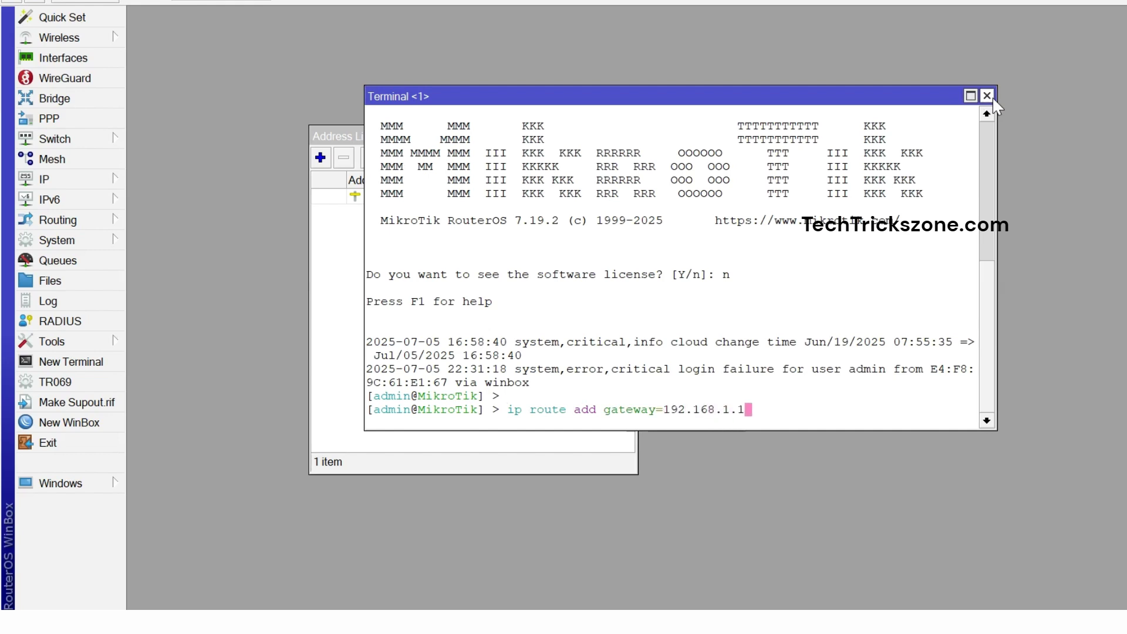
key("Return")
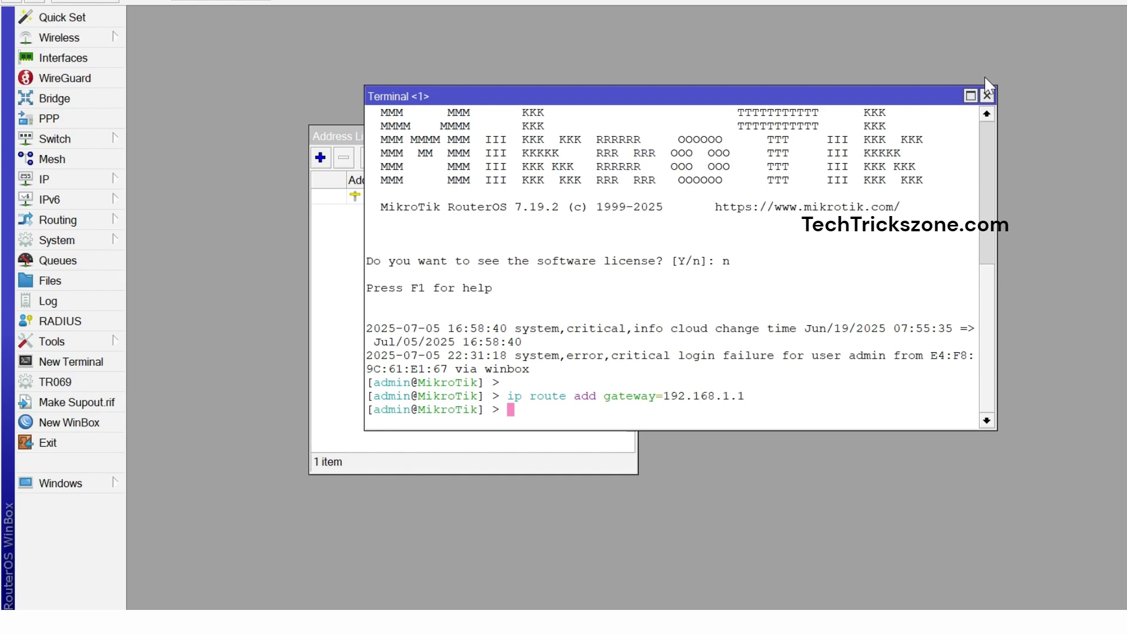
Close the terminal, then set DNS servers 192.168.1.1 and 8.8.8.8 and save.
left_click(987, 95)
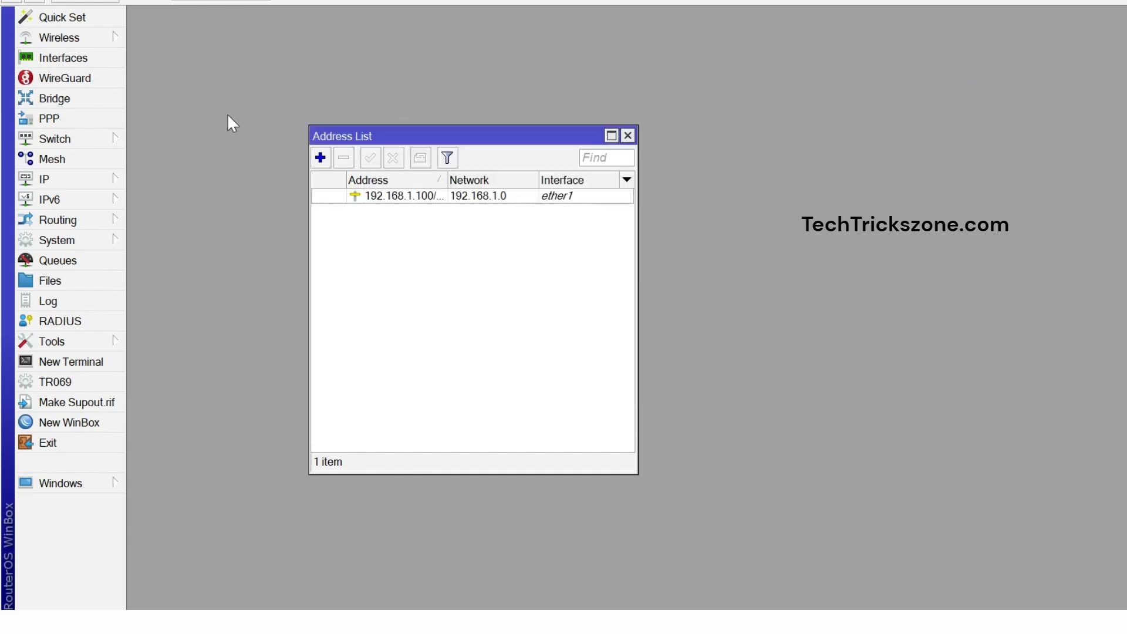
left_click(101, 180)
left_click(151, 219)
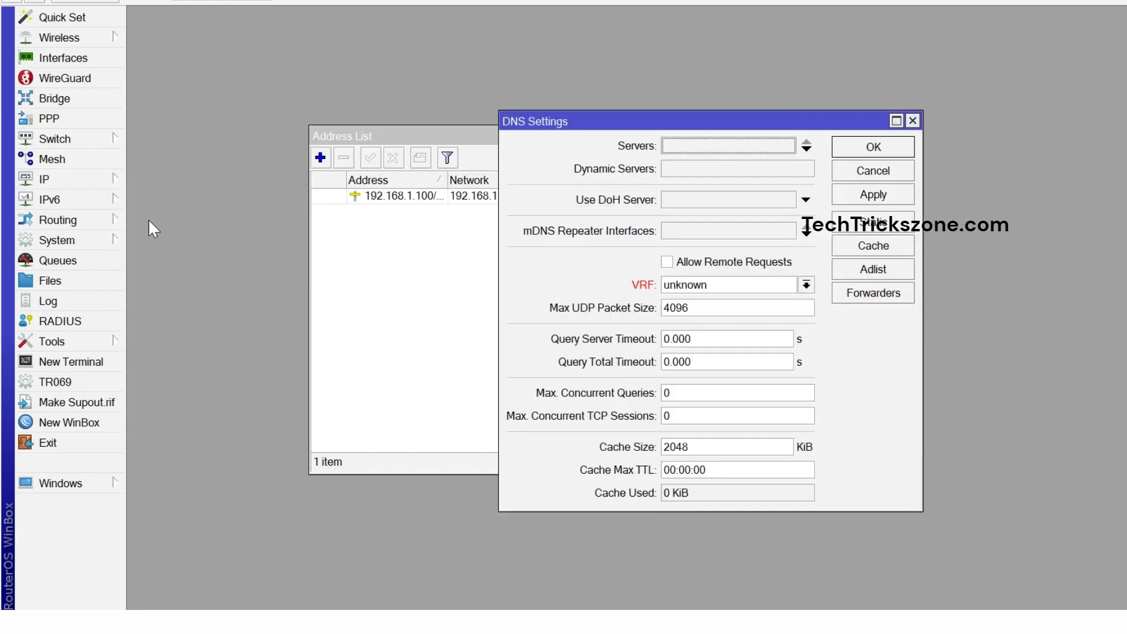
double_click(698, 146)
type("192.168.1.1")
left_click(817, 151)
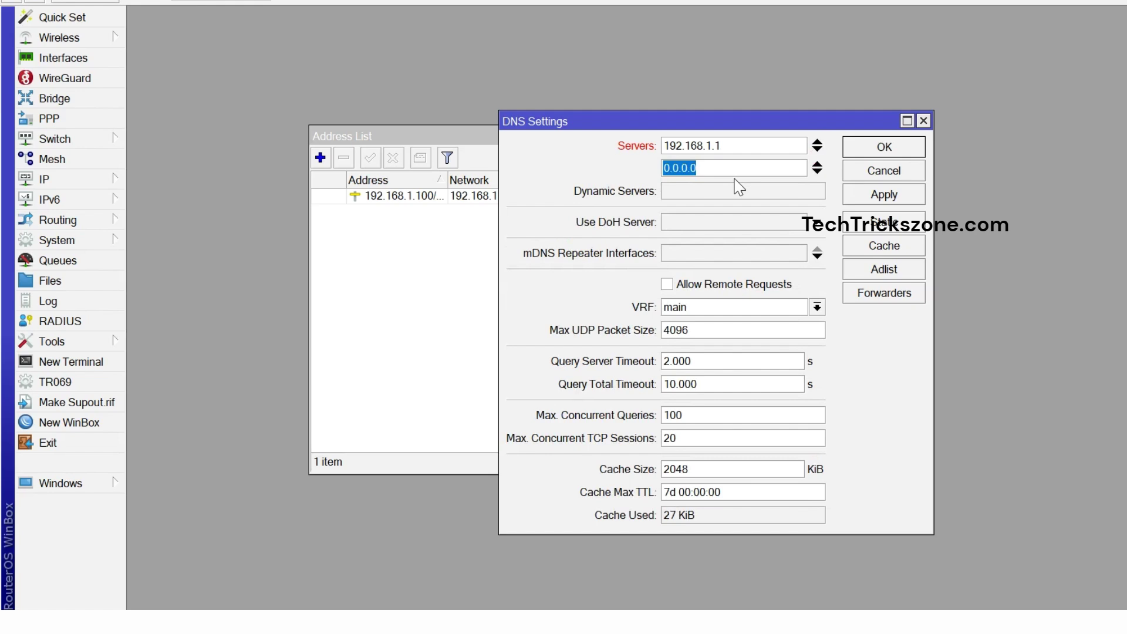
type("8.8.8.8")
left_click(899, 200)
left_click(900, 145)
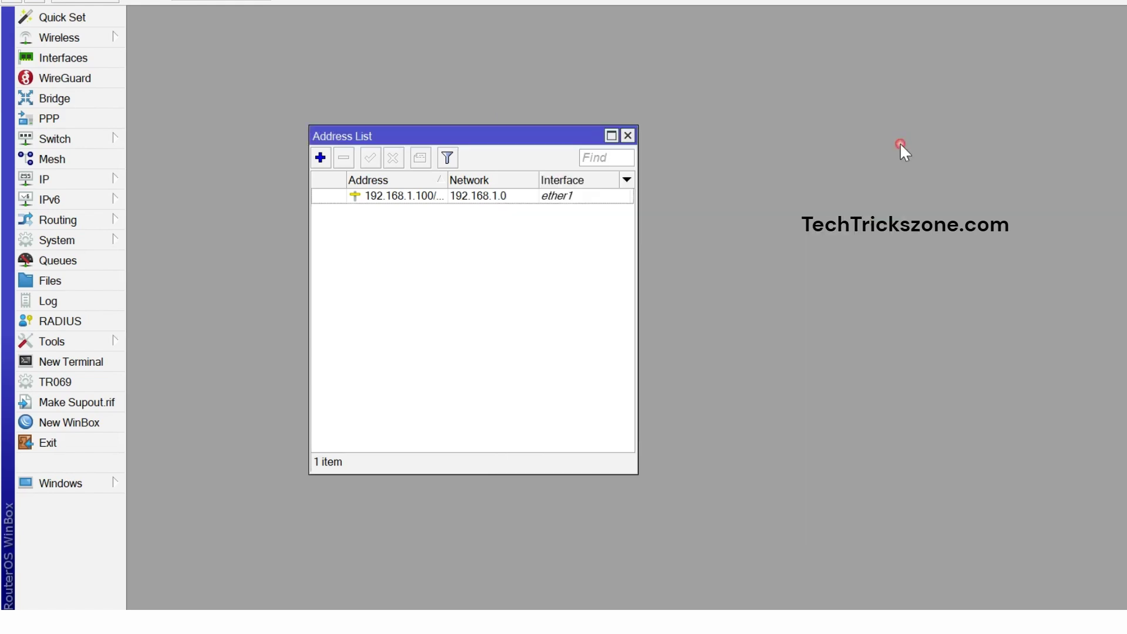
Ping google.com from a new router terminal.
left_click(88, 361)
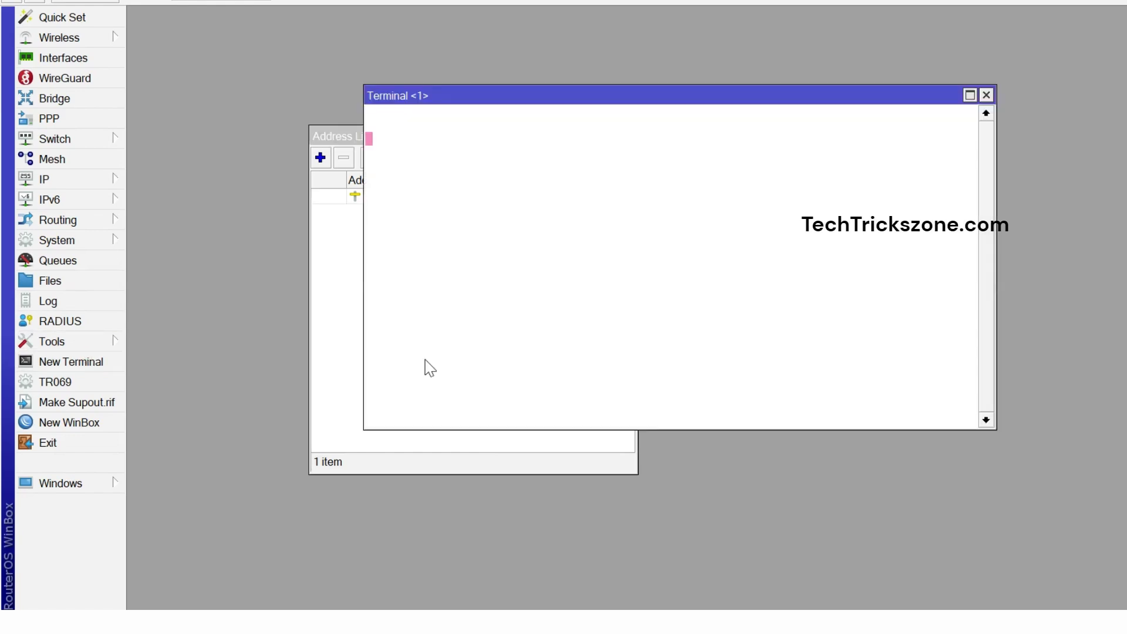
type("ping google.com")
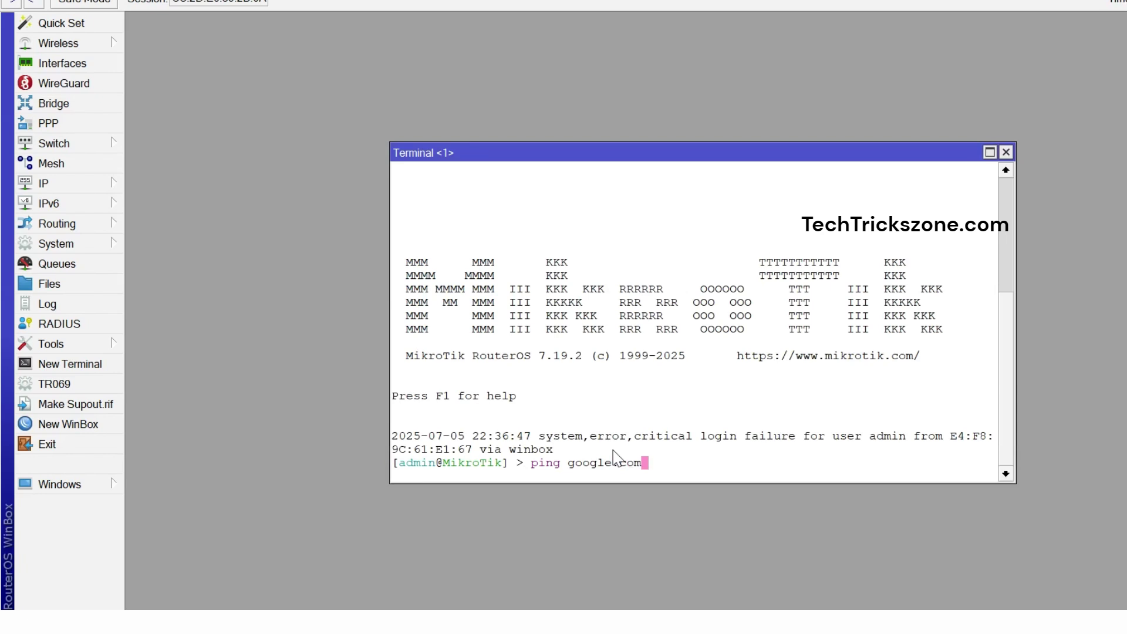
key("Return")
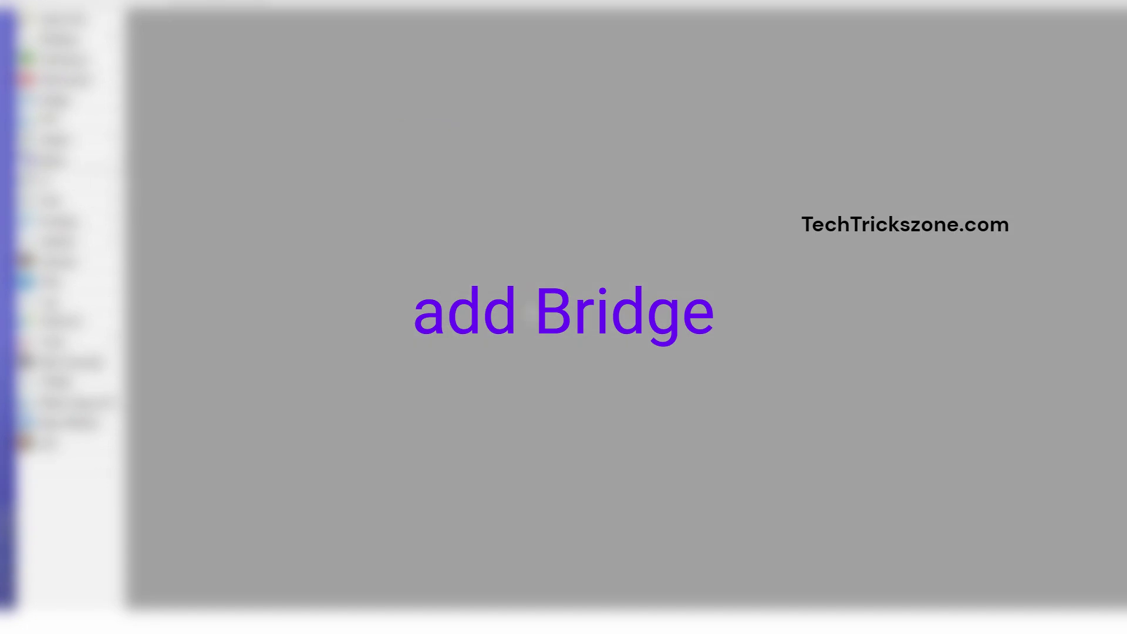
Create and save a bridge named Network1, then start naming a second bridge.
left_click(113, 180)
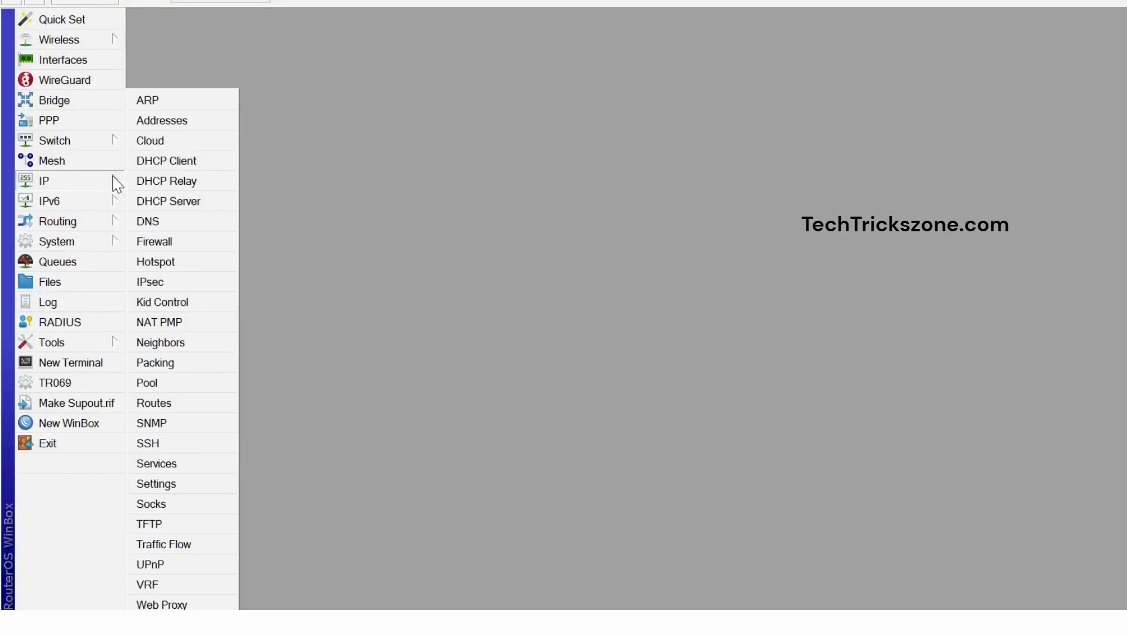
left_click(297, 79)
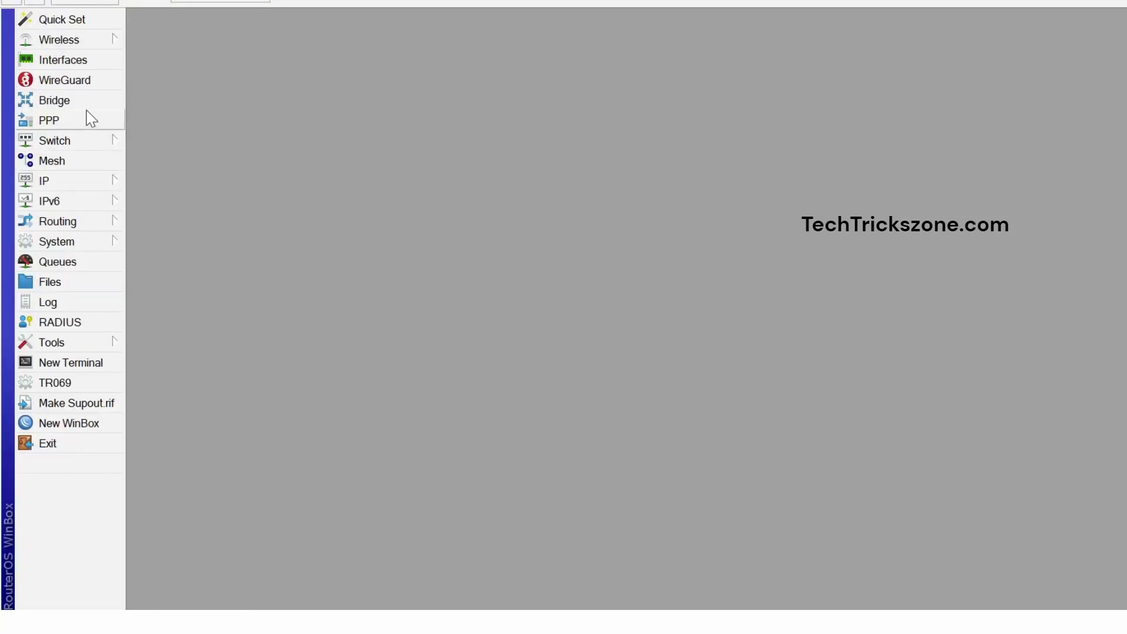
left_click(85, 104)
left_click_drag(213, 133, 320, 126)
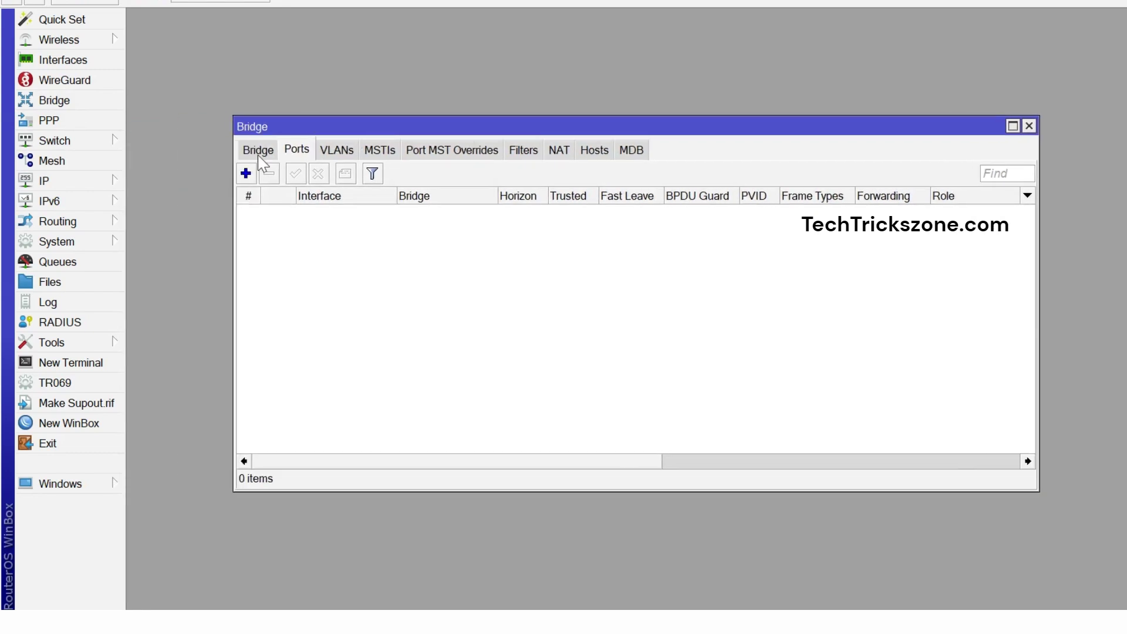
left_click(258, 150)
left_click(246, 174)
type("Network1")
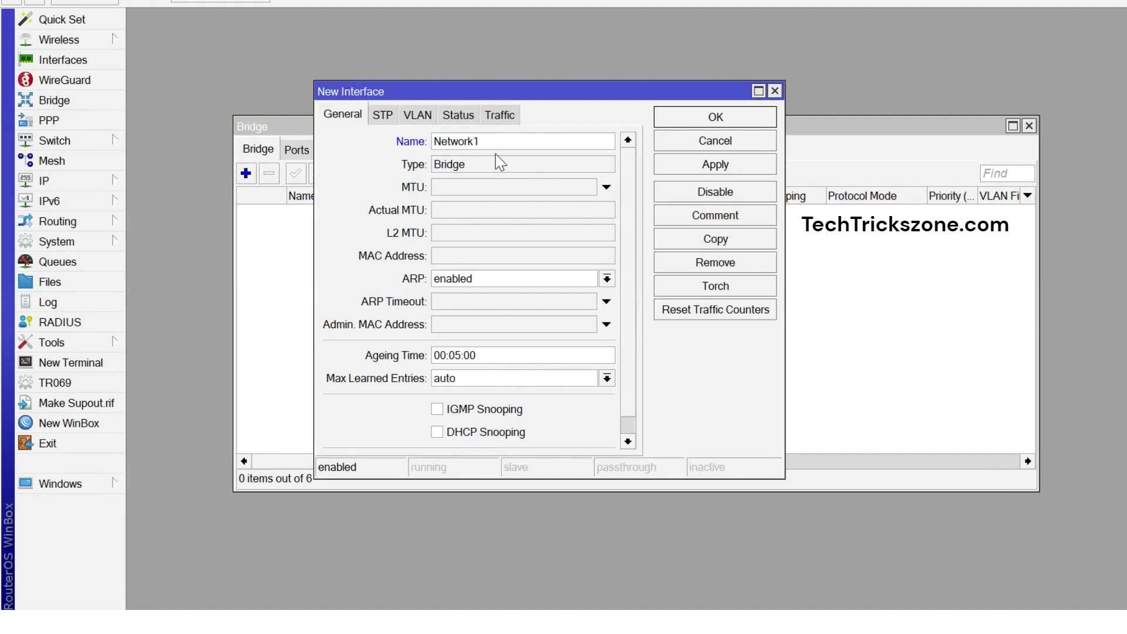
left_click(698, 167)
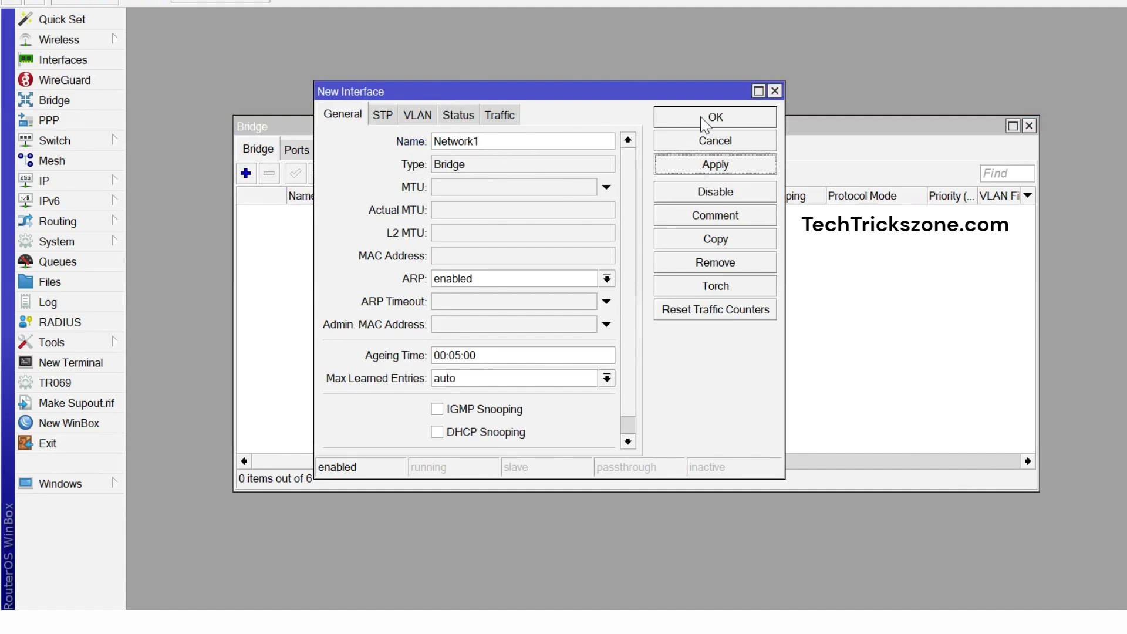
left_click(703, 119)
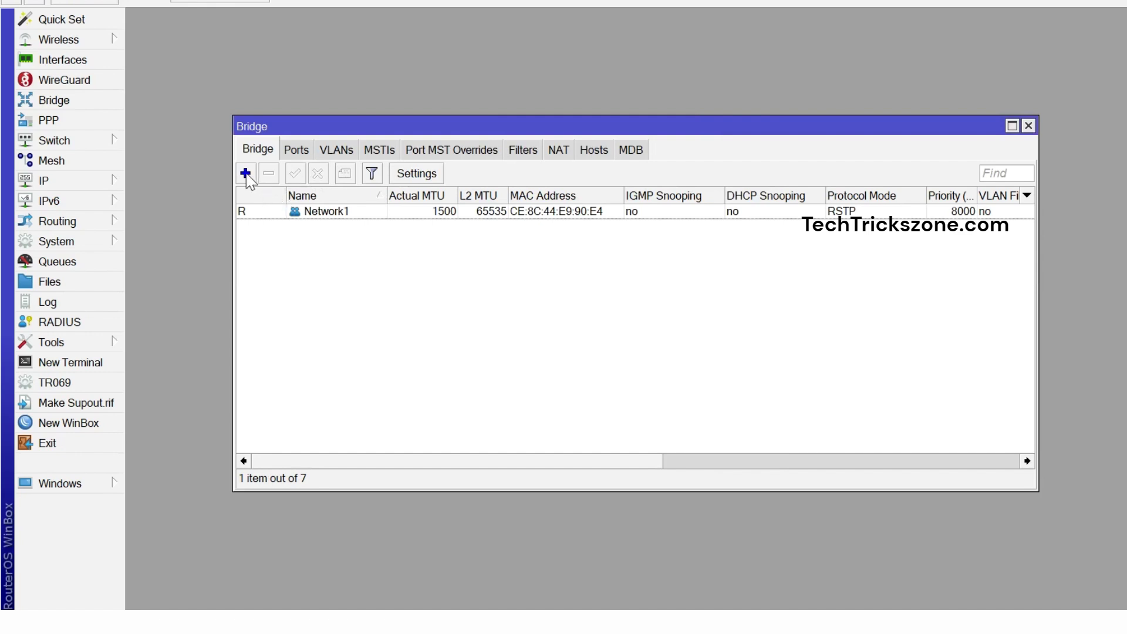
left_click(246, 173)
type("Netwo")
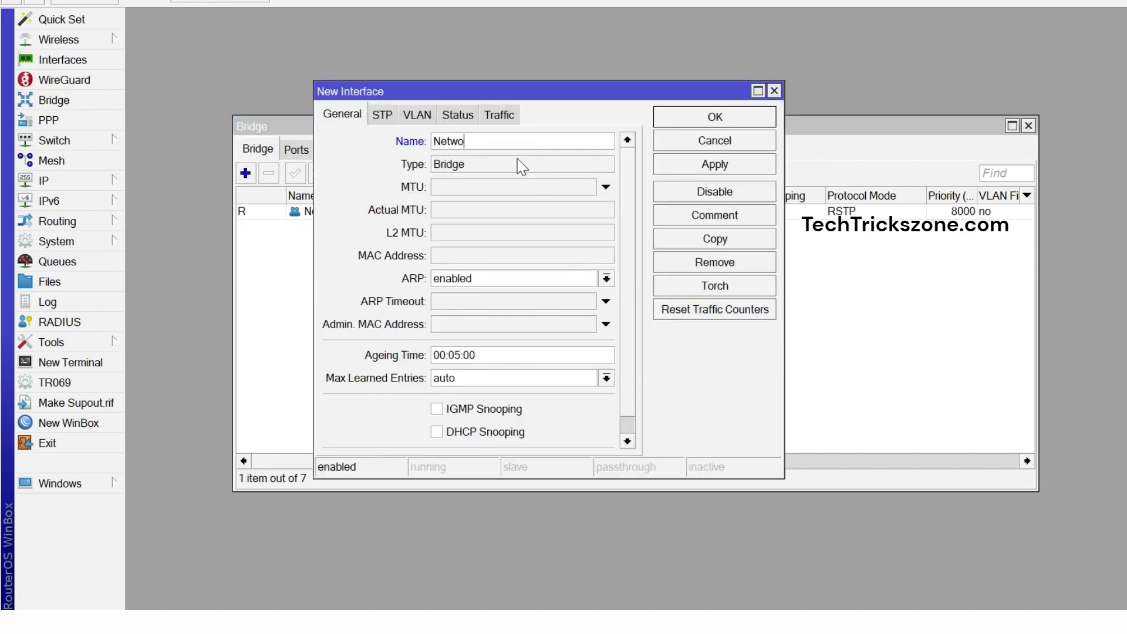
Save bridge Network2 and add wlan1 as a port of Network1.
left_click(660, 164)
left_click(668, 120)
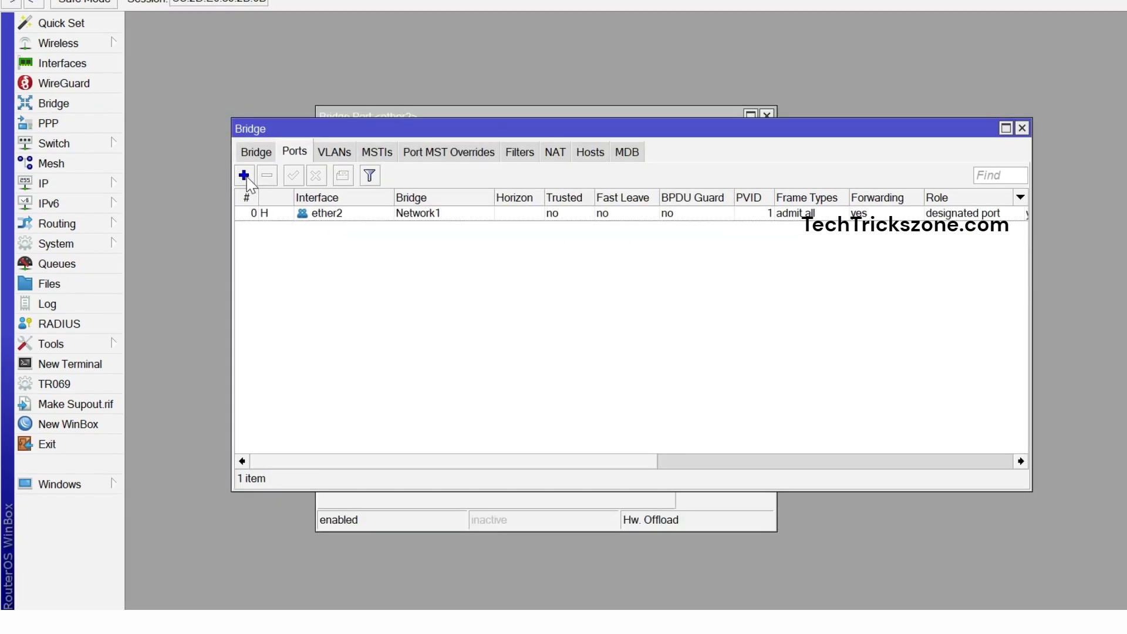
left_click(245, 173)
left_click(484, 191)
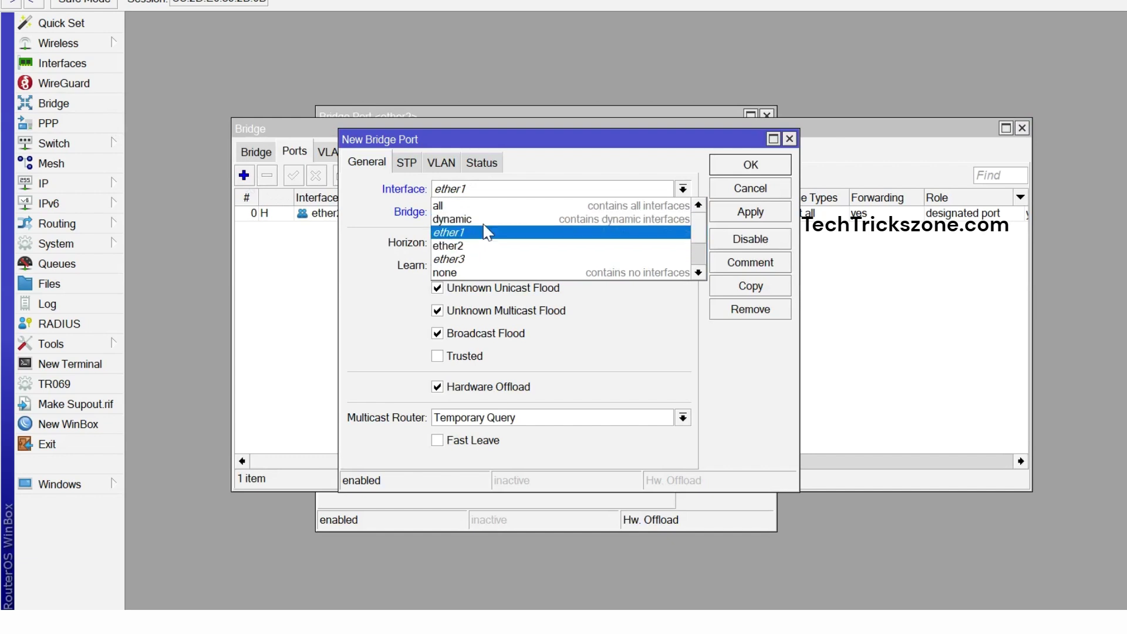
left_click(370, 261)
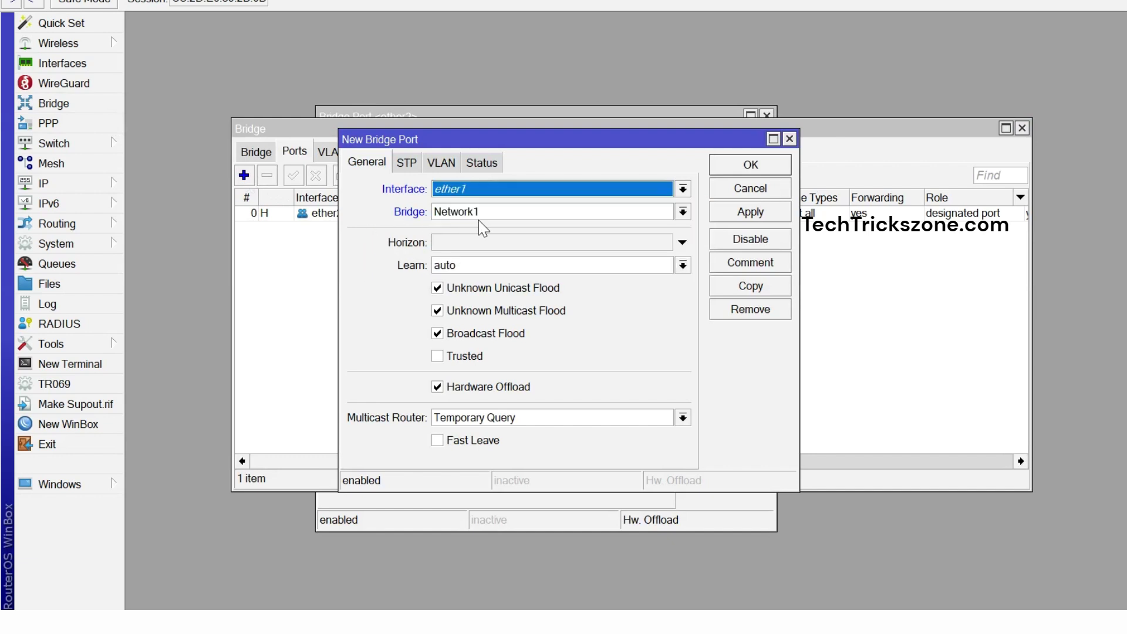
left_click(478, 188)
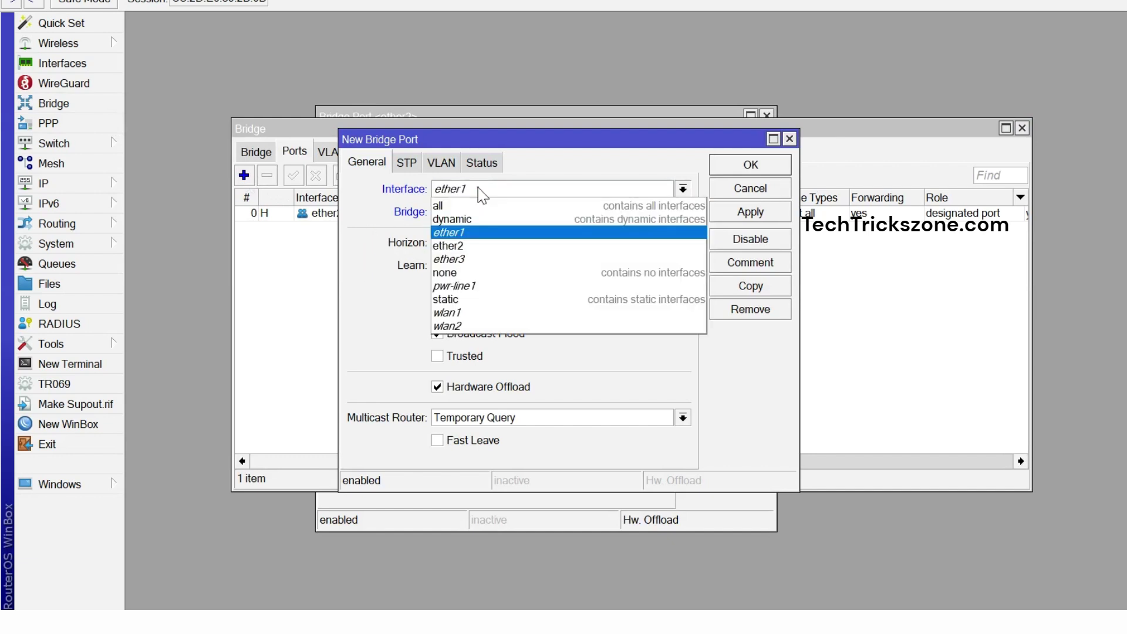
left_click(492, 314)
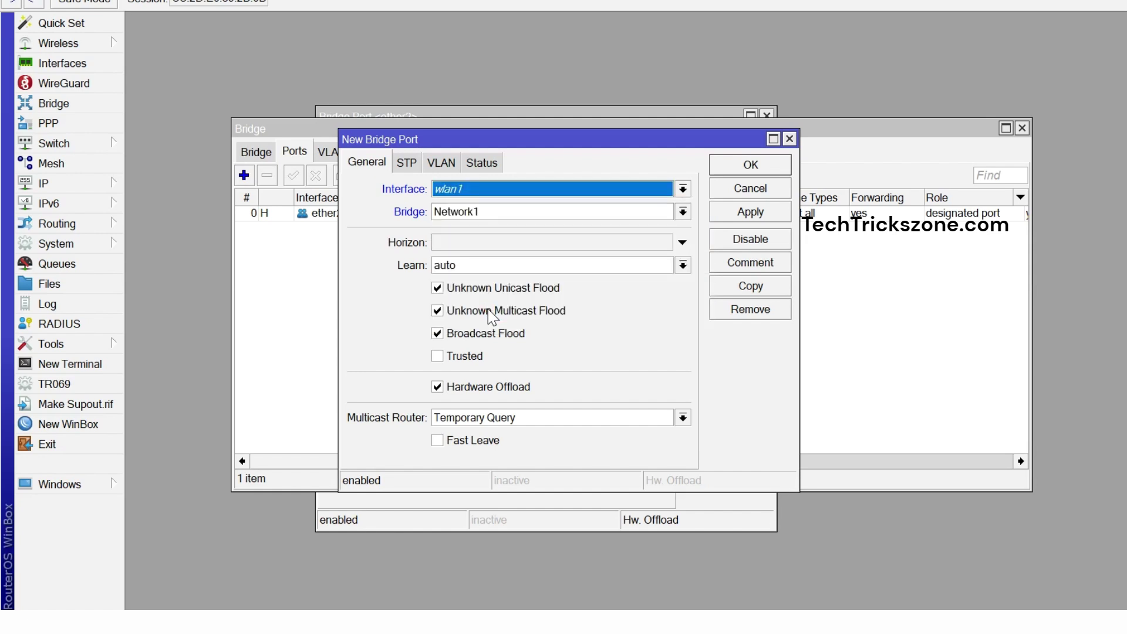
left_click(722, 212)
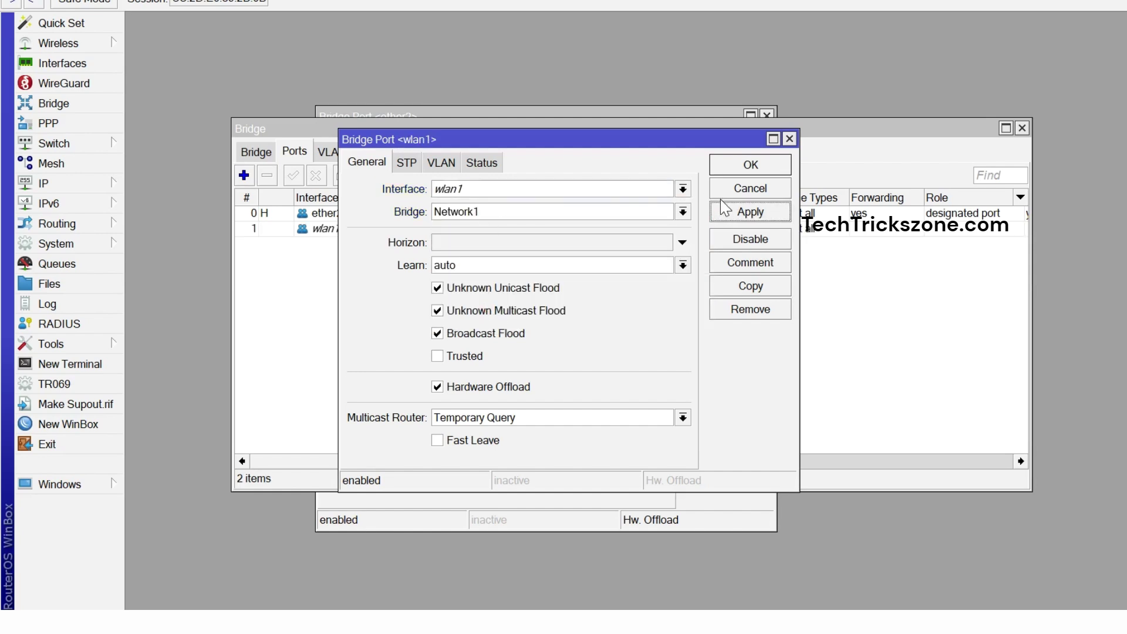
left_click(728, 166)
Add ether3 as a port of bridge Network2.
left_click(244, 175)
left_click(477, 212)
left_click(478, 238)
left_click(482, 192)
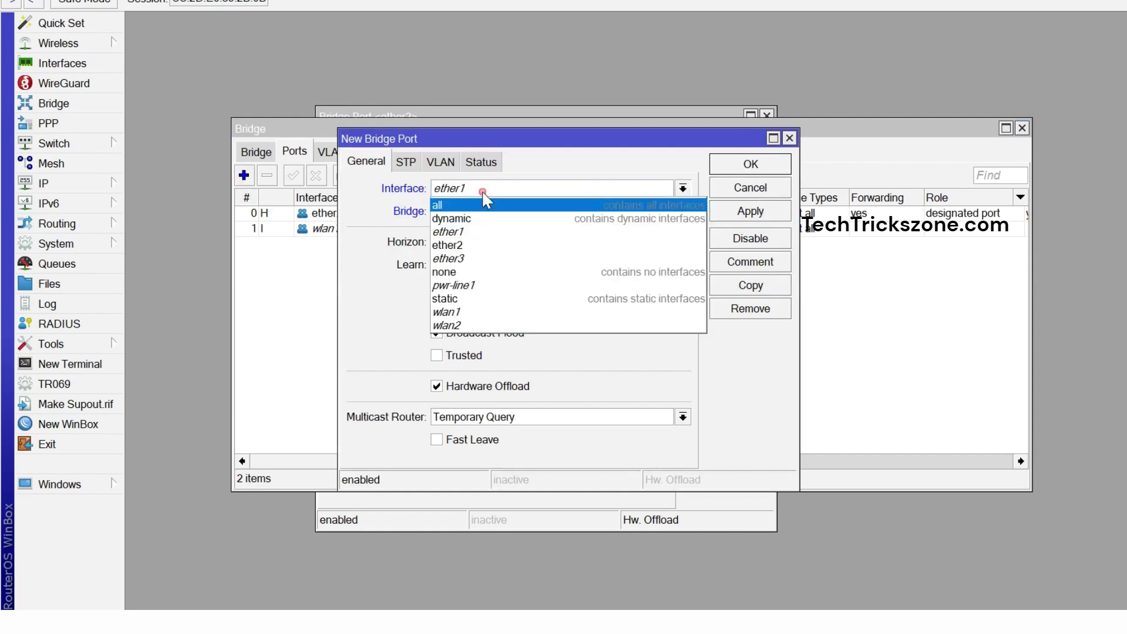
left_click(477, 258)
left_click(724, 212)
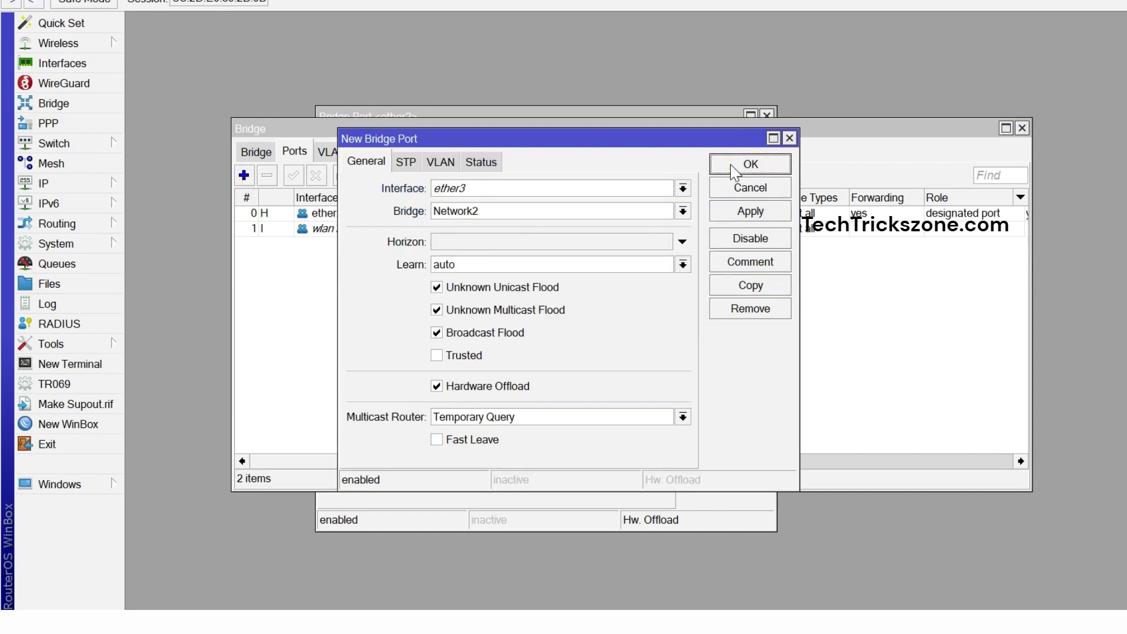
left_click(788, 163)
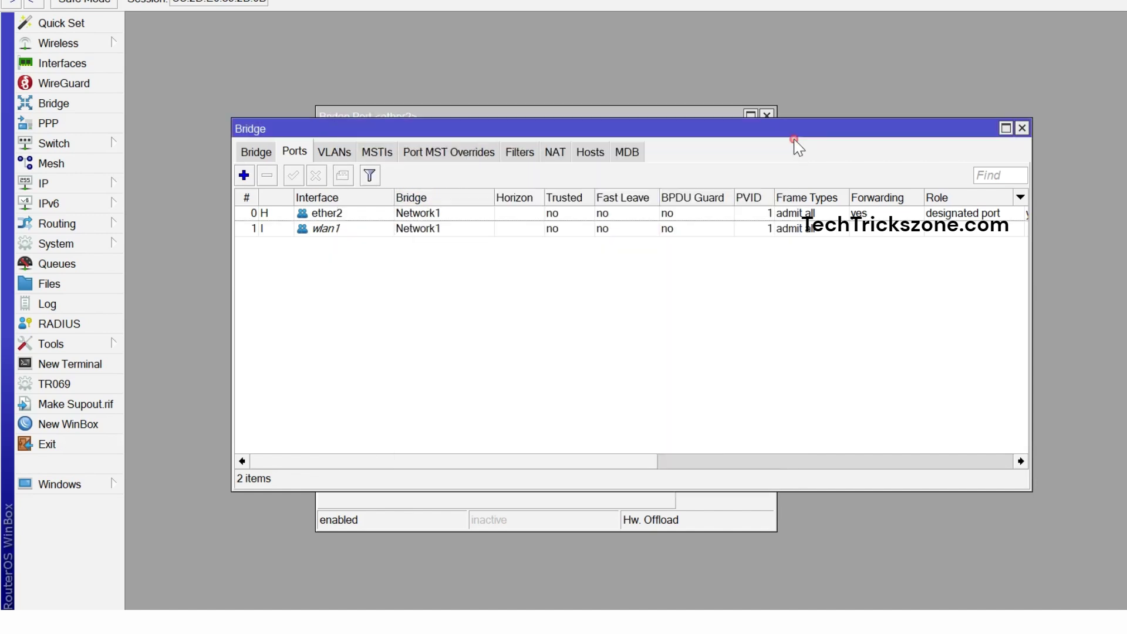
Add wlan2 as a port of bridge Network2.
left_click(244, 175)
left_click(465, 189)
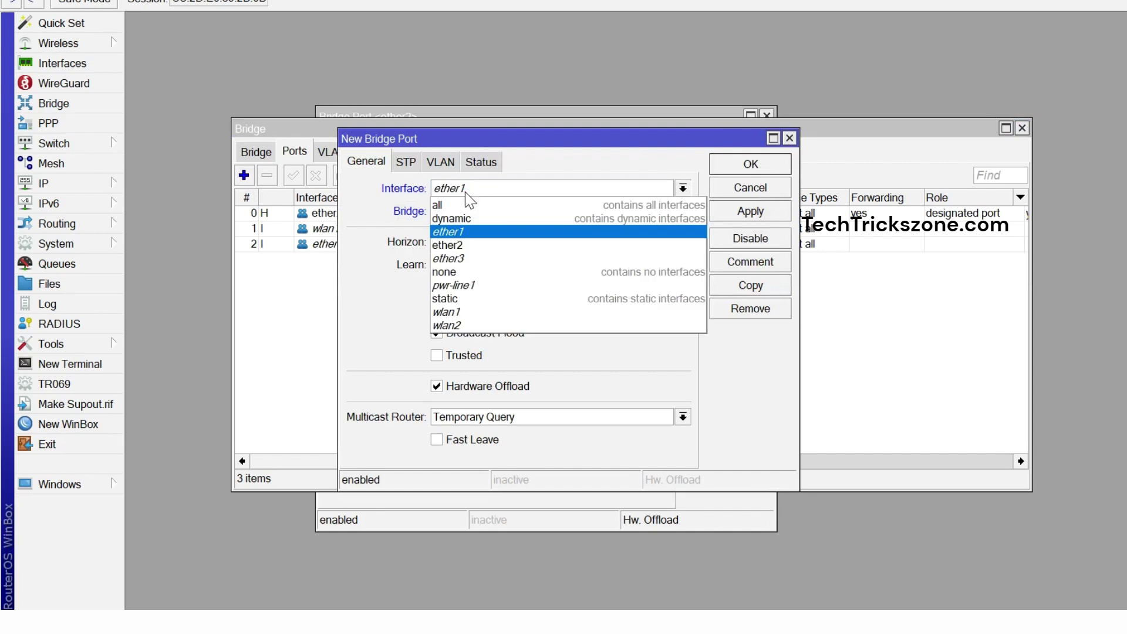
left_click(479, 325)
left_click(490, 211)
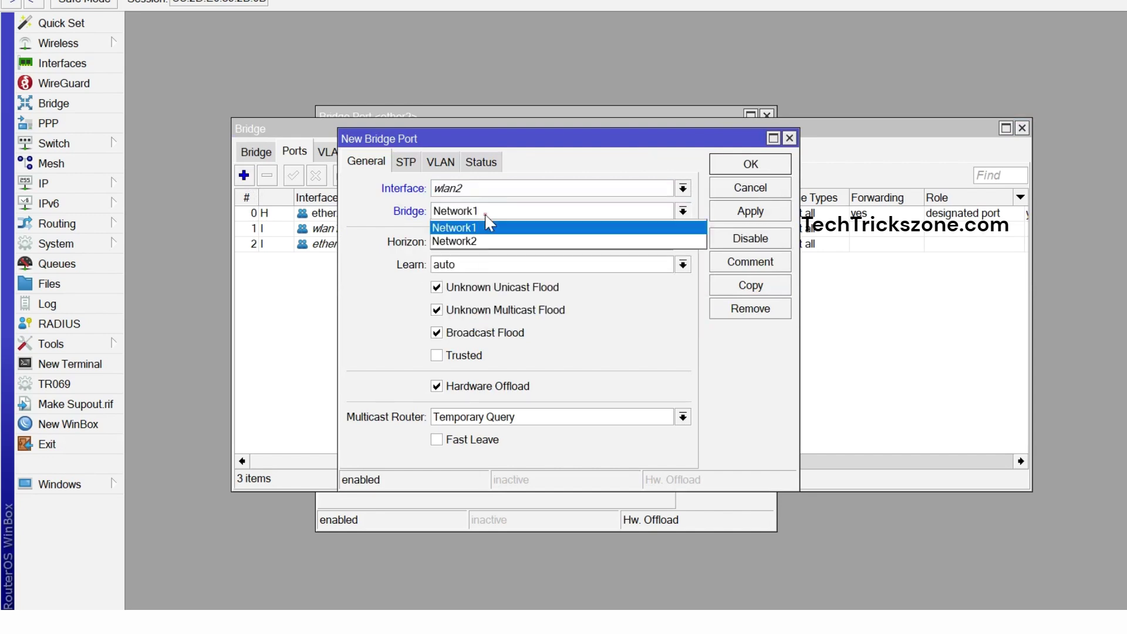
left_click(491, 246)
left_click(734, 162)
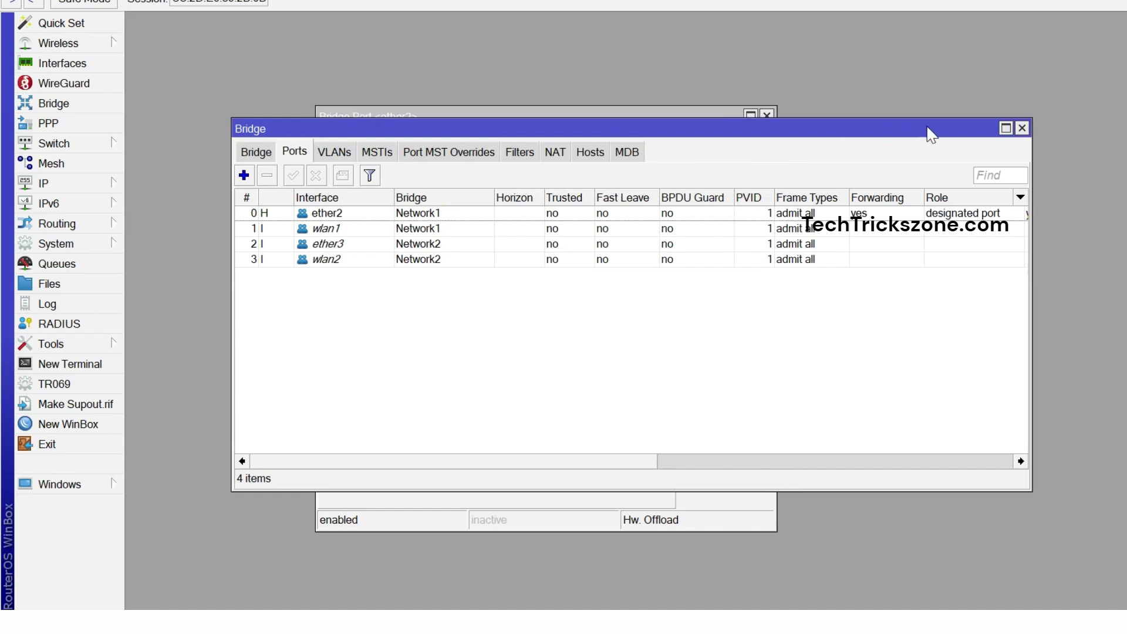
Close the Bridge window and the leftover ether2 port settings.
left_click(1021, 128)
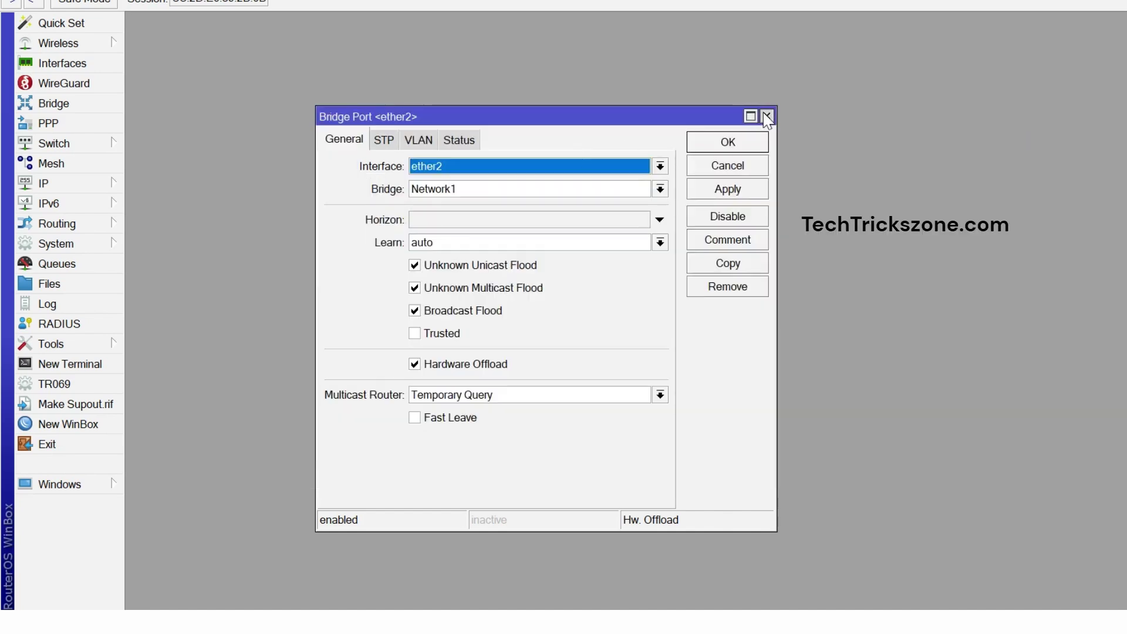
left_click(767, 116)
left_click(89, 183)
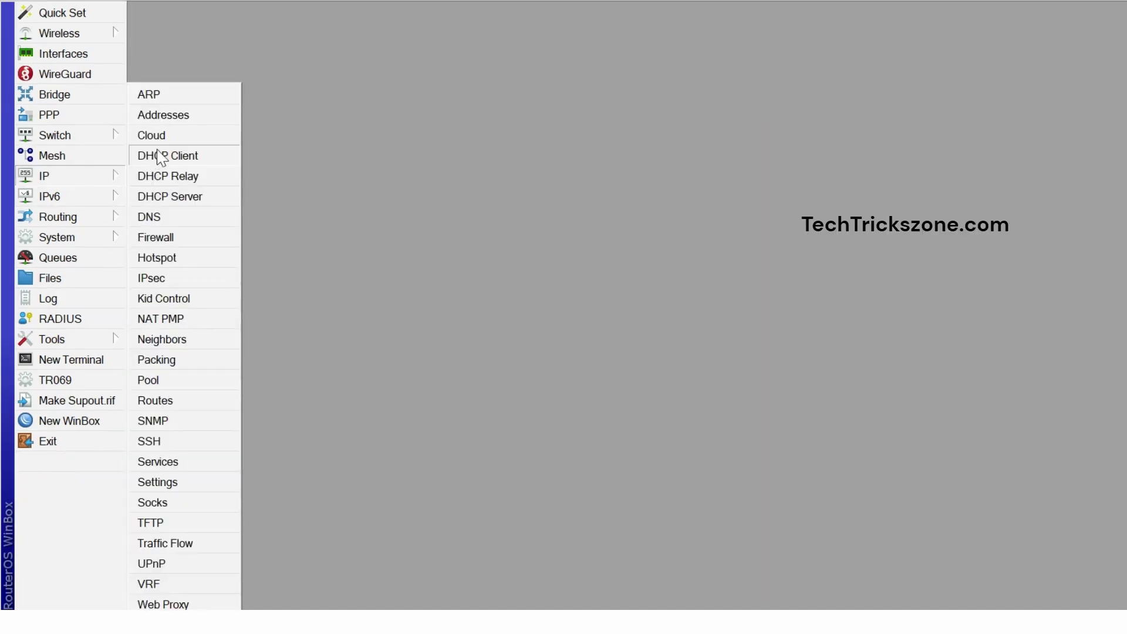
Add address 192.168.88.1/24 on Network1 and save it.
left_click(160, 117)
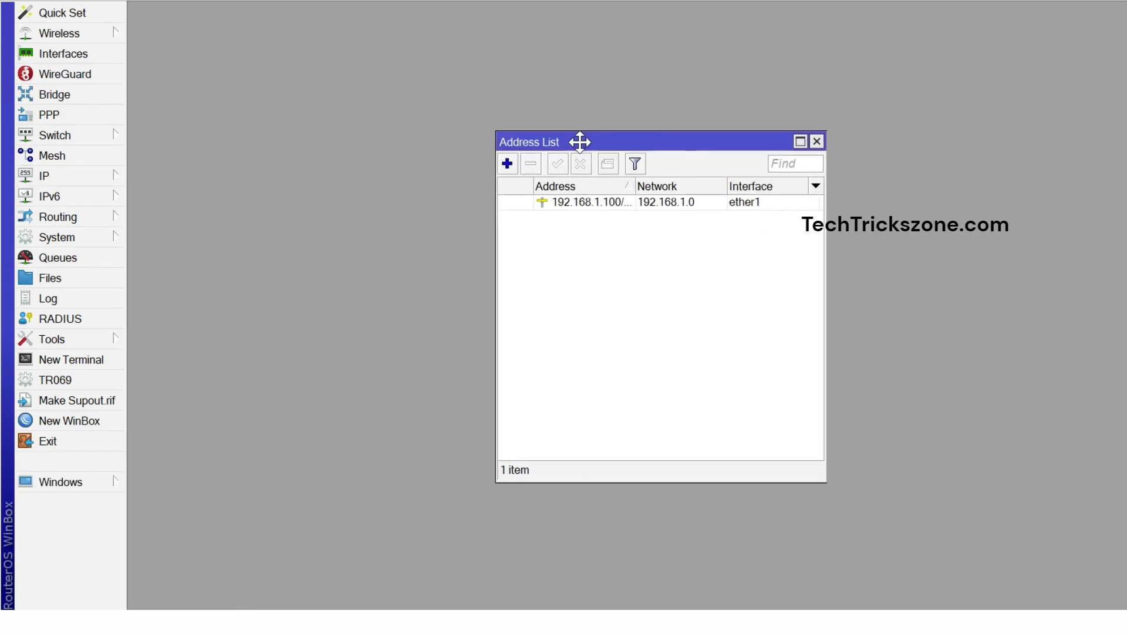
left_click_drag(579, 141, 551, 140)
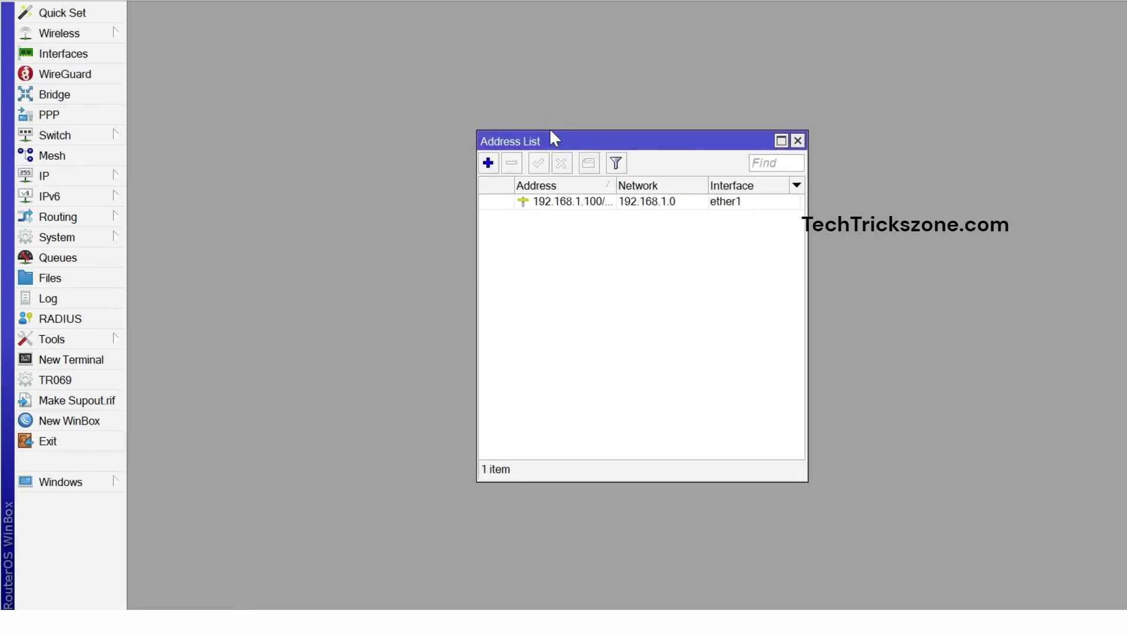
left_click(492, 165)
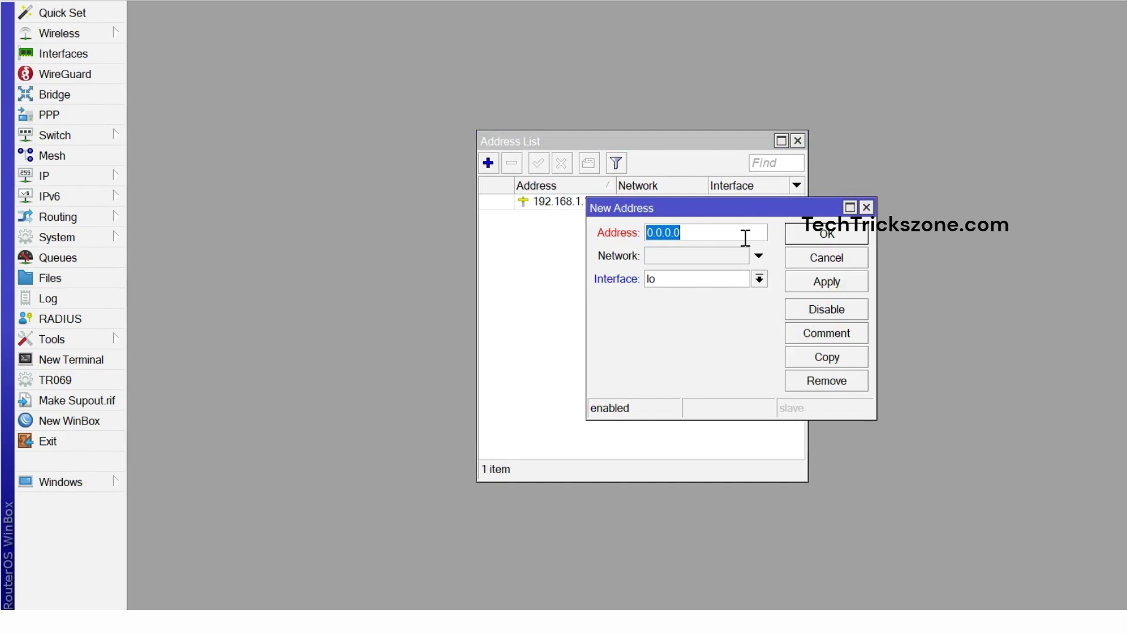
type("192.168.88.1/24")
left_click(759, 278)
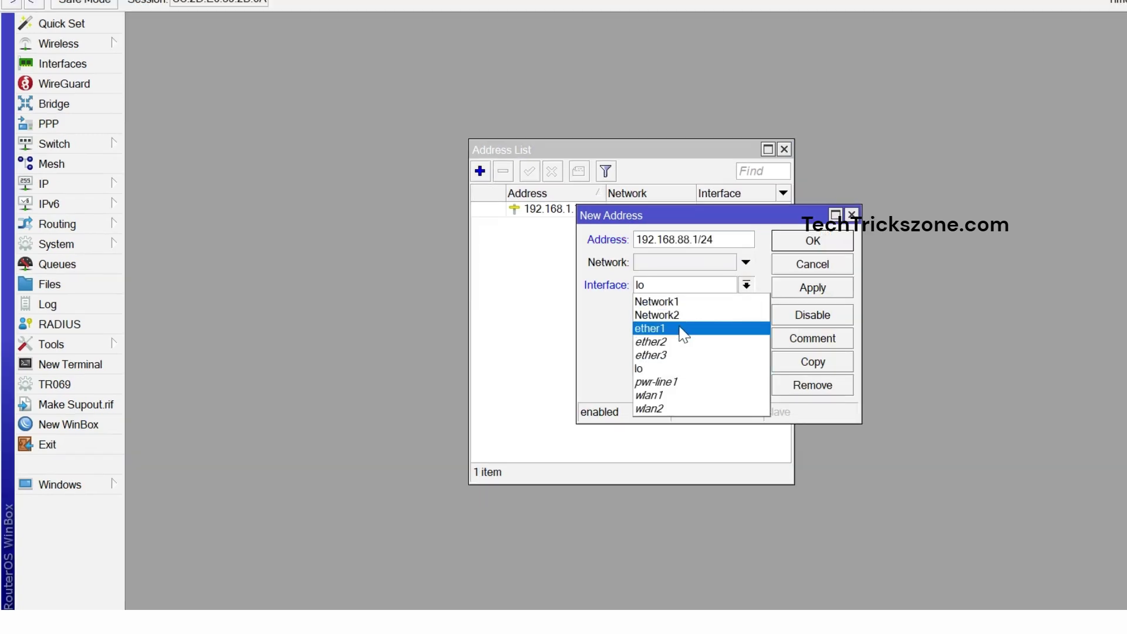
left_click(692, 302)
left_click(809, 293)
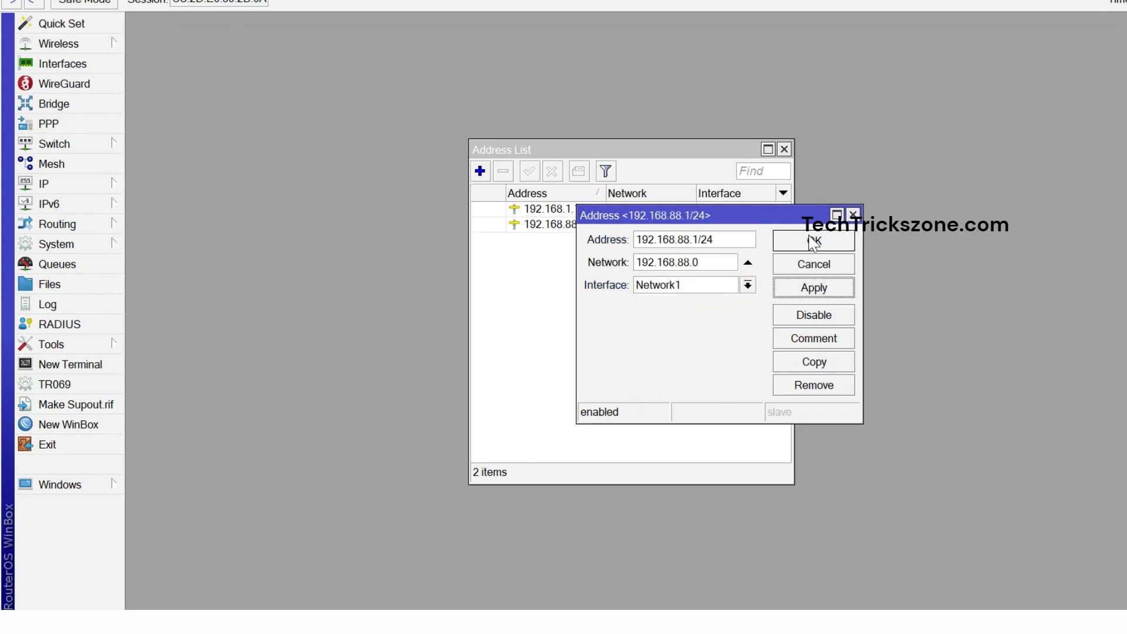
left_click(804, 244)
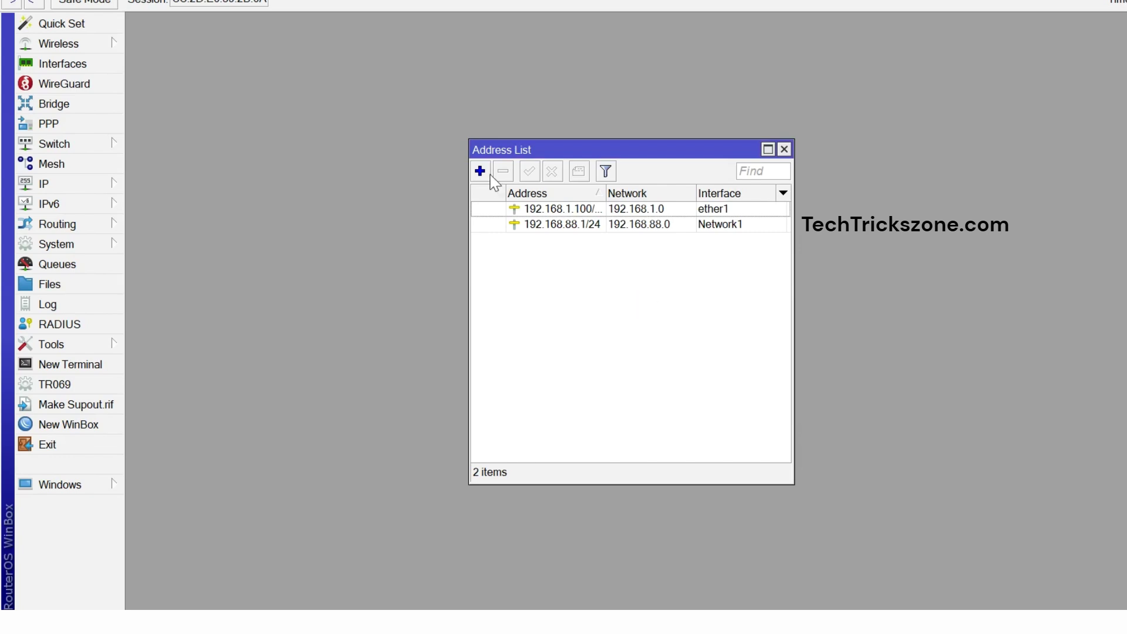
Add address 172.16.0.1/24 on Network2, save it, and close the Address List.
left_click(479, 171)
left_click(719, 286)
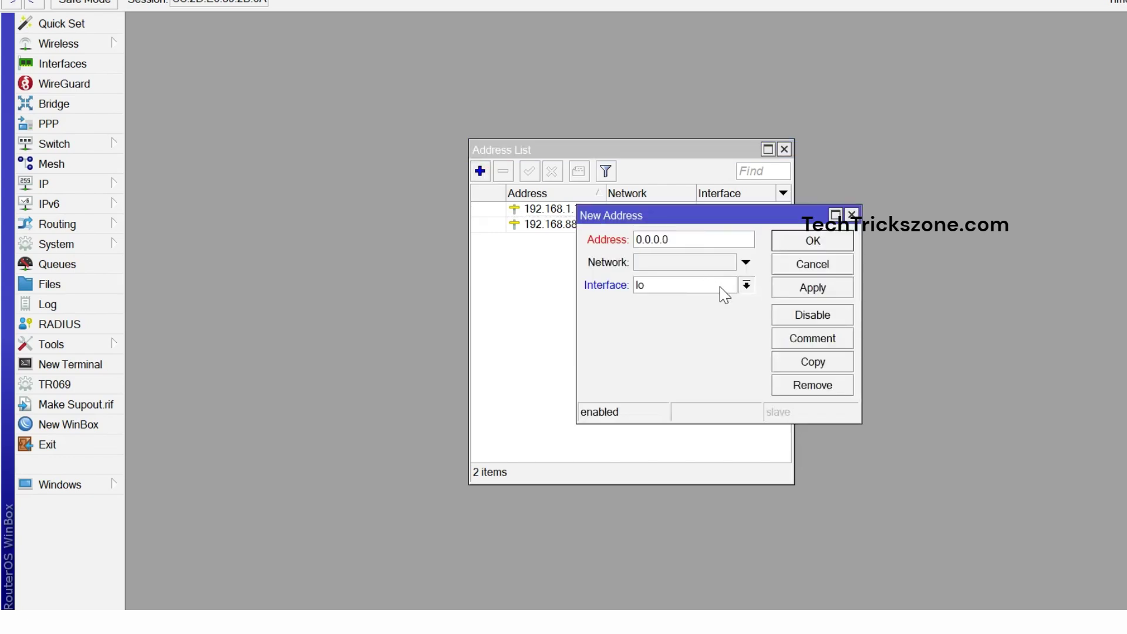
left_click(683, 316)
left_click(681, 234)
left_click_drag(681, 235, 623, 240)
type("172.1")
type("67.")
key("BackSpace")
key("BackSpace")
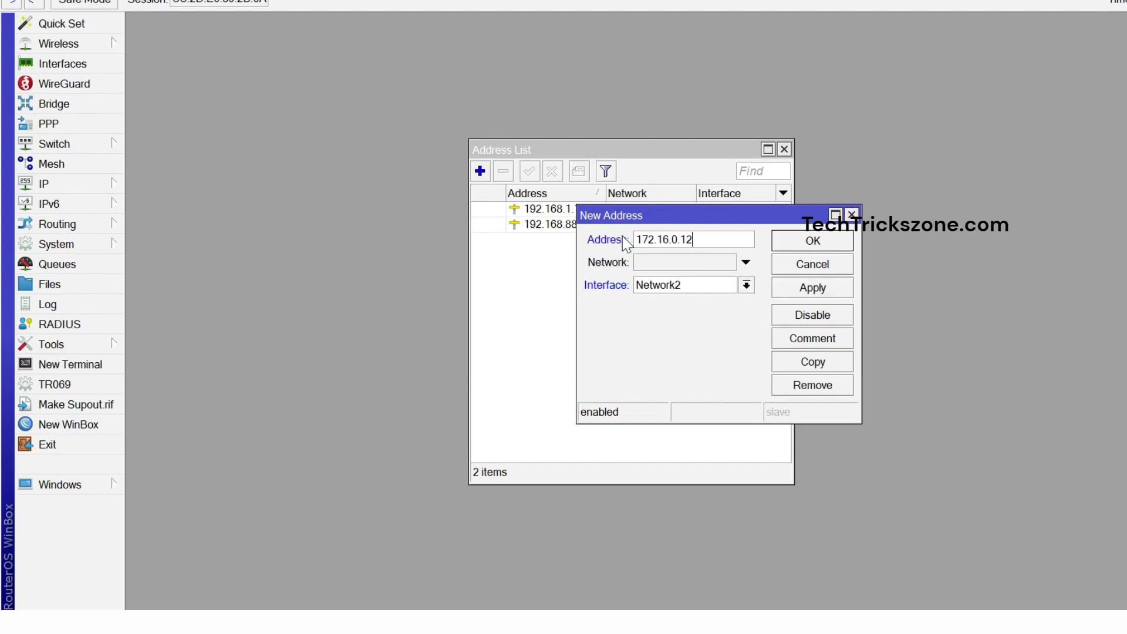
left_click(792, 286)
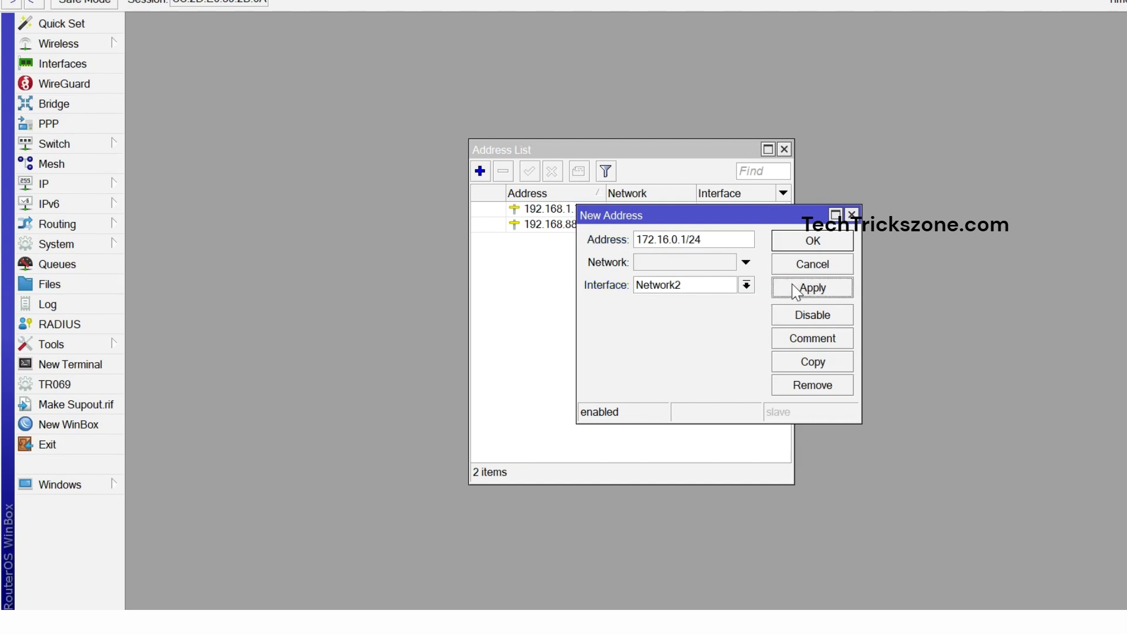
left_click(793, 257)
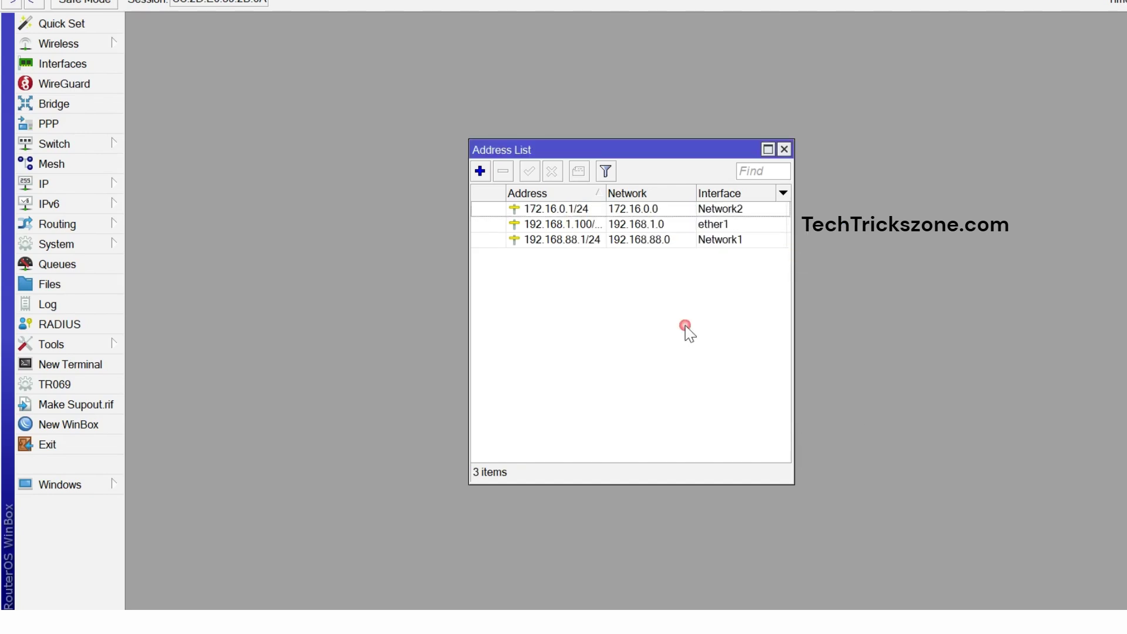
left_click(785, 150)
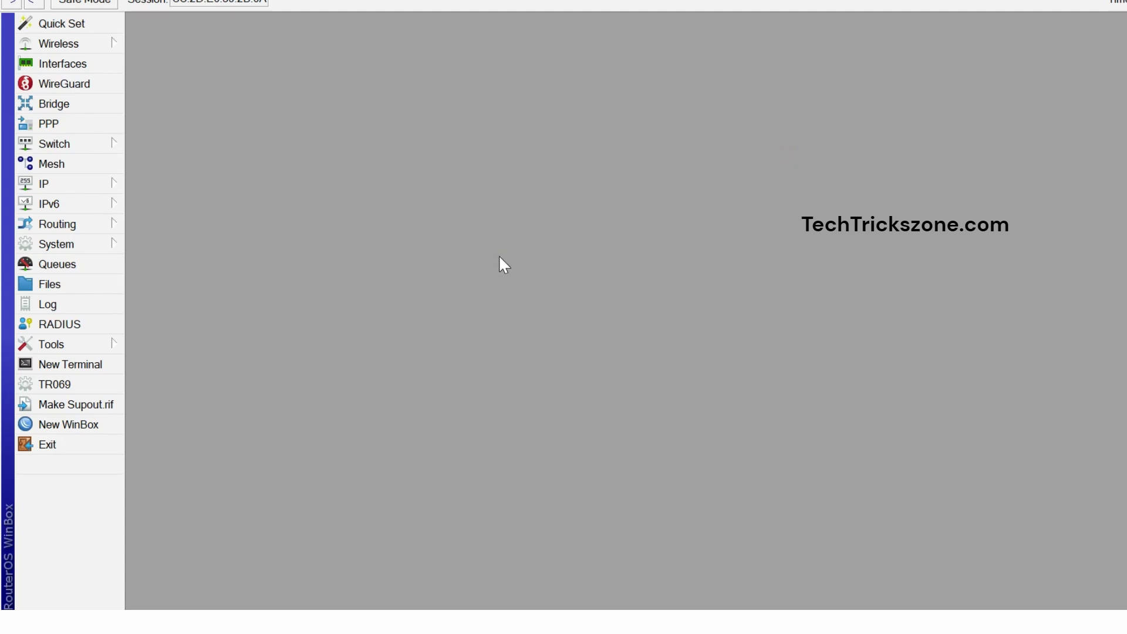
Start DHCP Setup from IP > DHCP Server and choose Network1 as the interface.
left_click(82, 164)
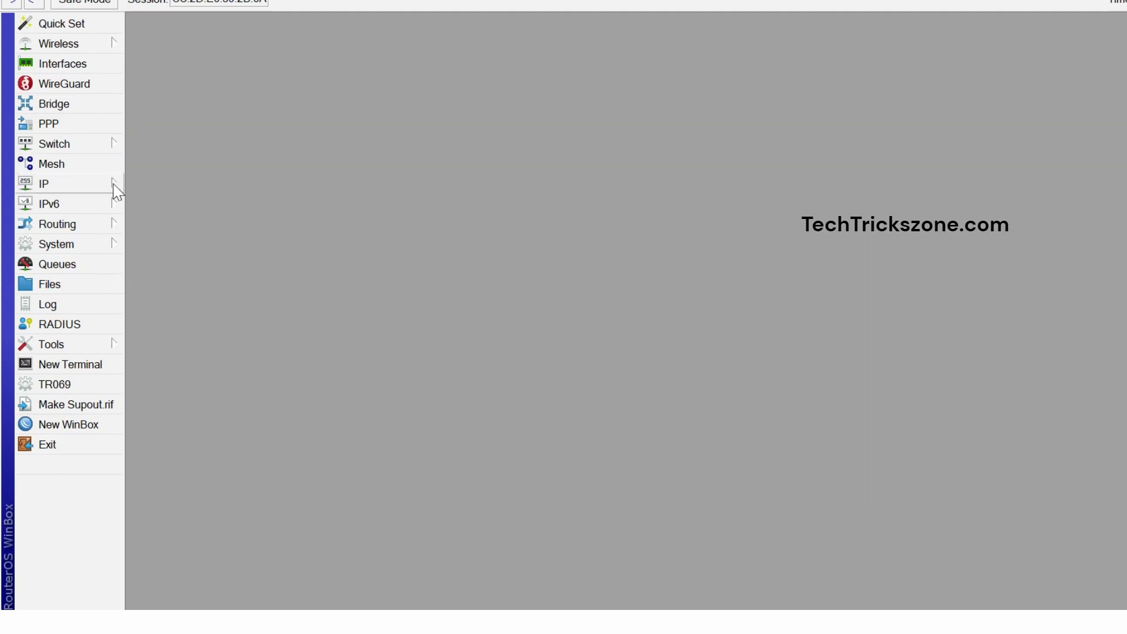
left_click(109, 184)
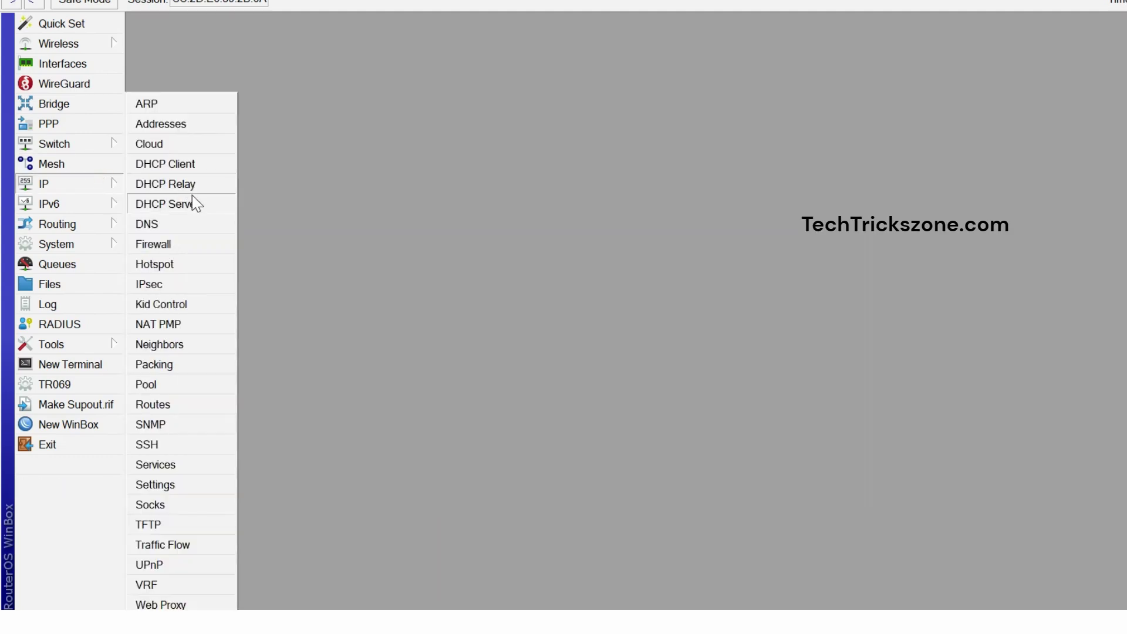
left_click(194, 202)
left_click(240, 162)
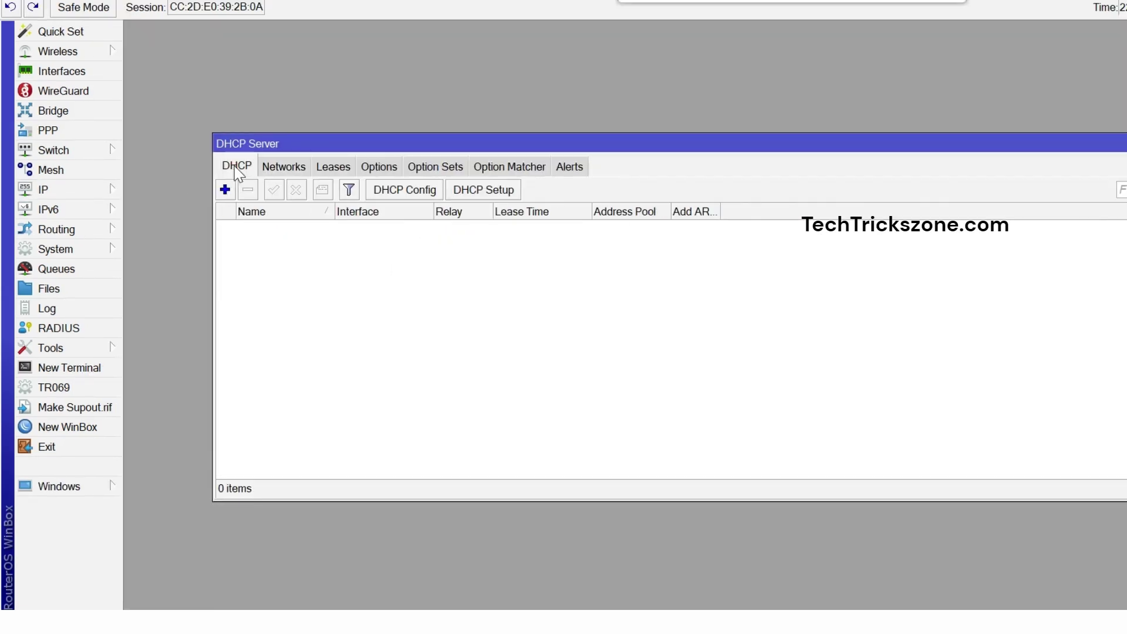
left_click(497, 190)
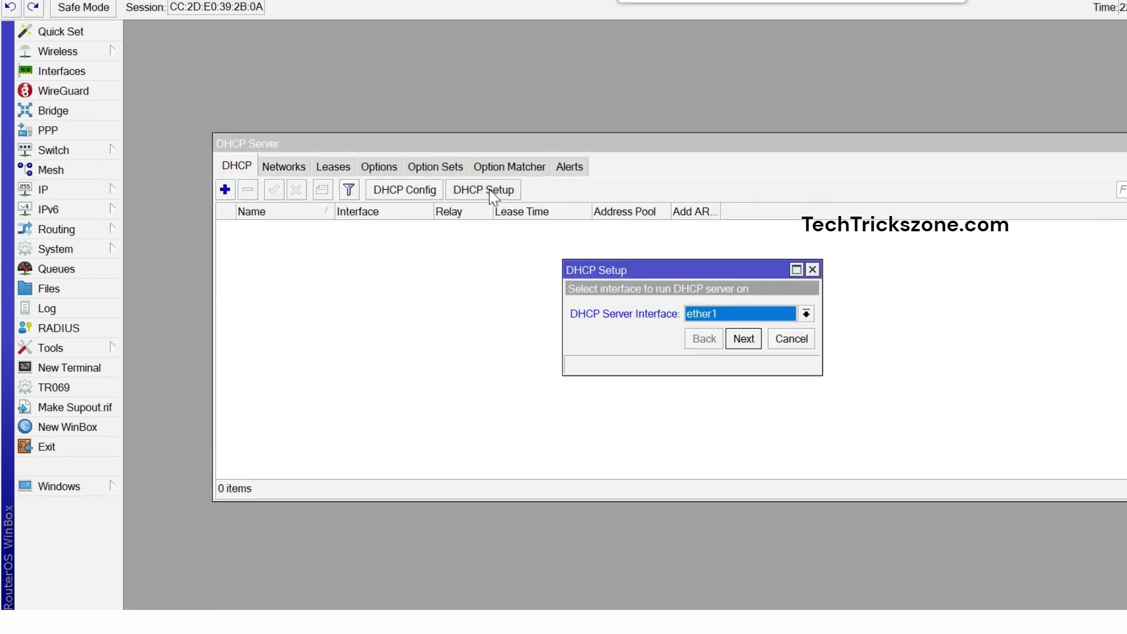
left_click(727, 317)
left_click(704, 330)
left_click(743, 339)
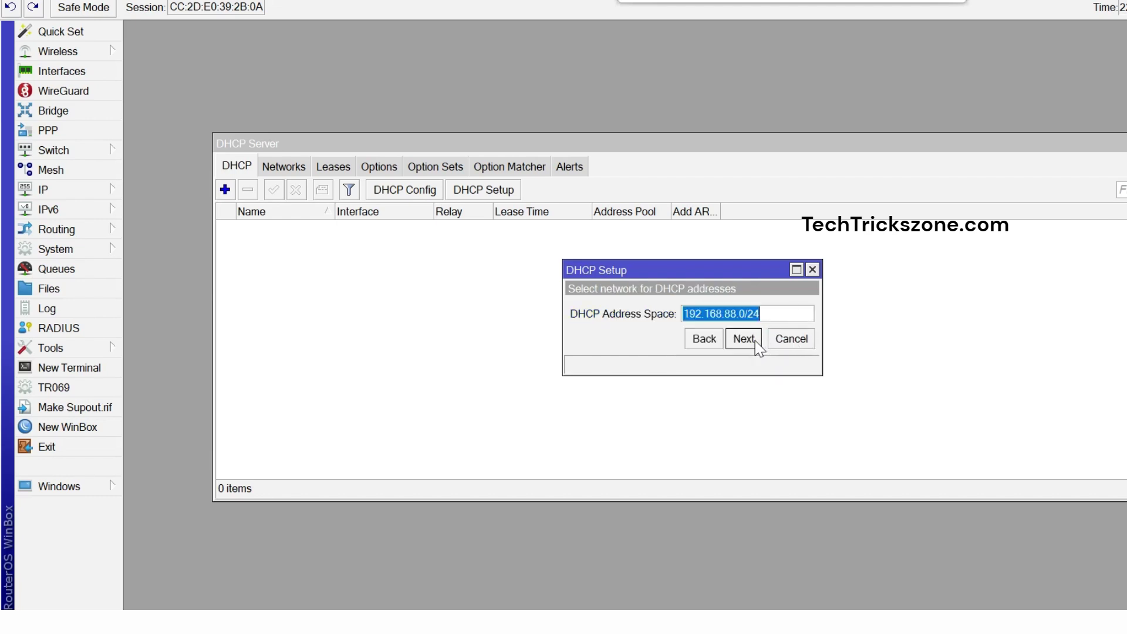
Accept address space 192.168.88.0/24, gateway, pool, DNS 192.168.1.1/8.8.8.8 and 00:30:00 leases.
left_click(752, 341)
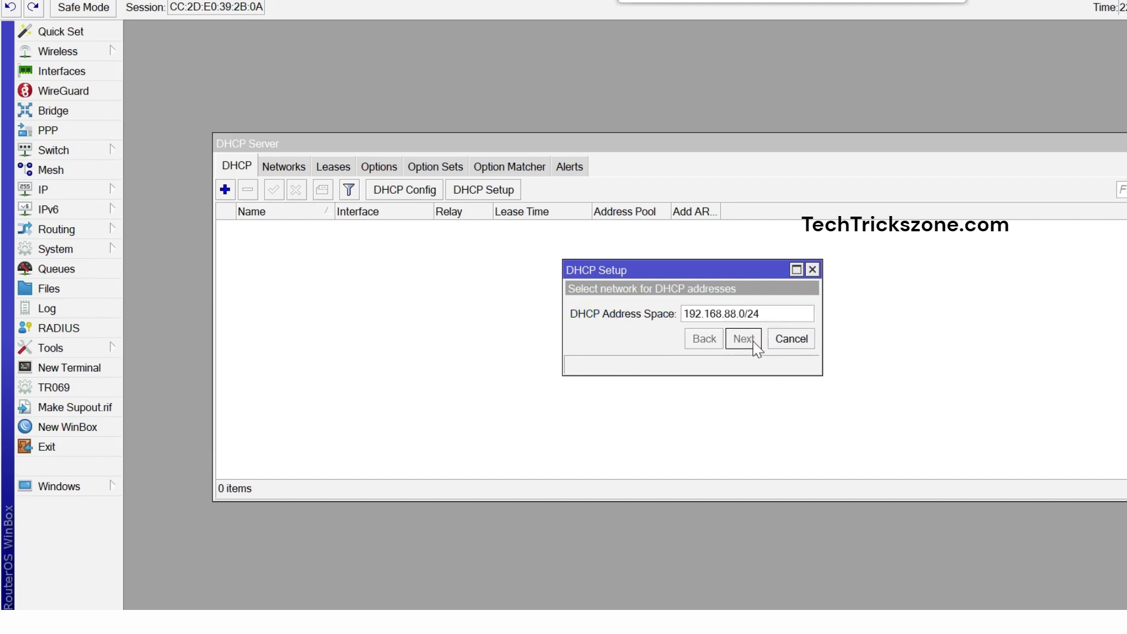
left_click(744, 339)
left_click(744, 339)
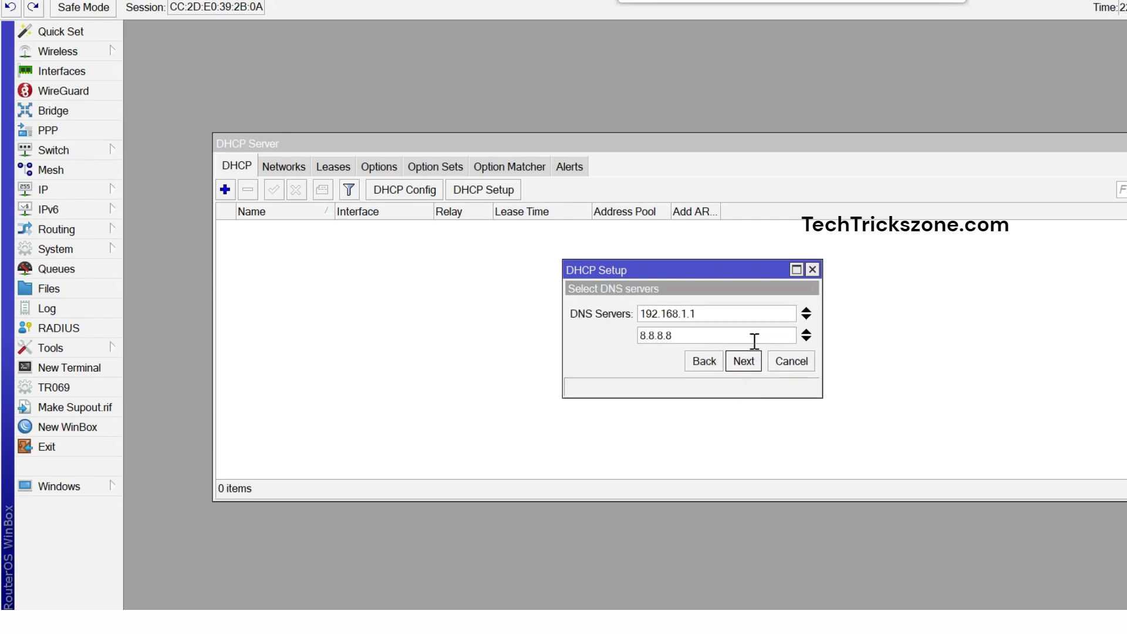
left_click(745, 359)
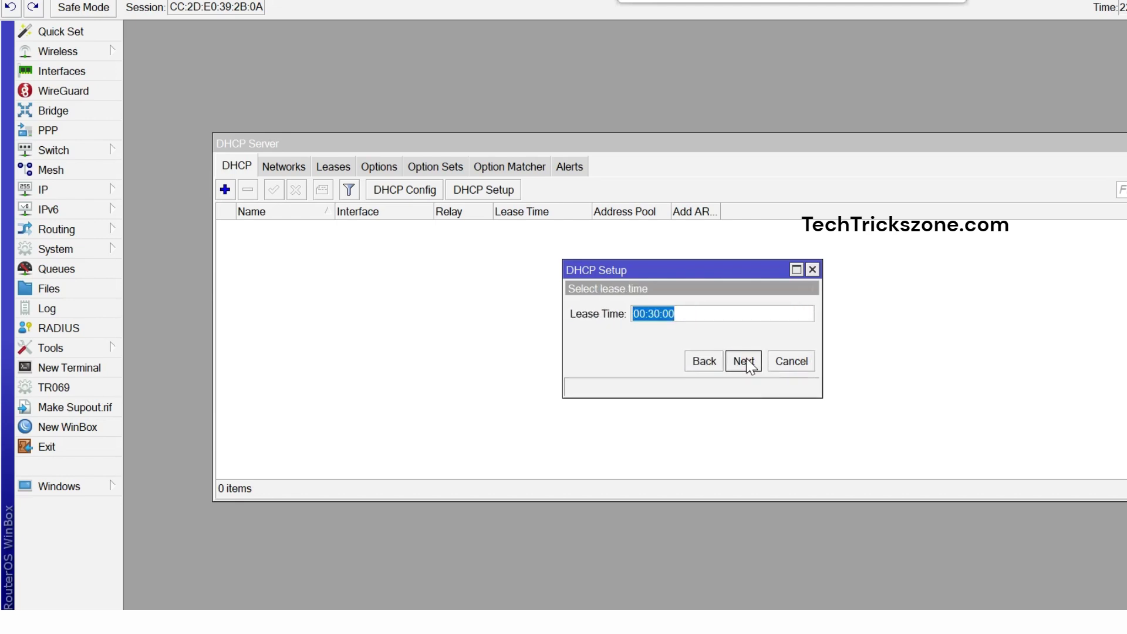
left_click(745, 361)
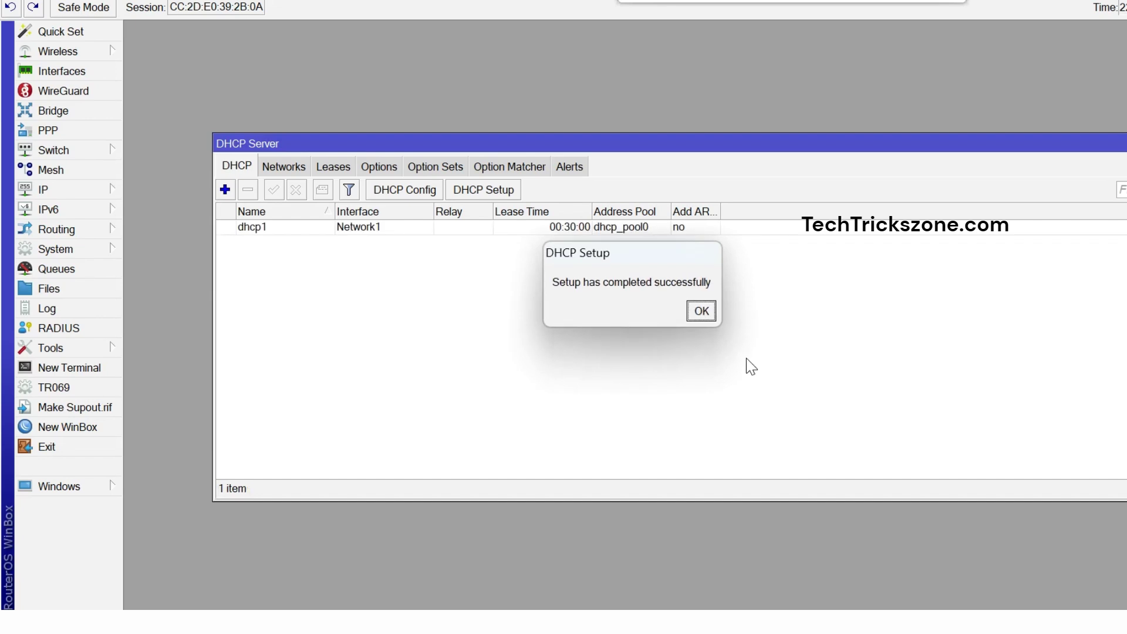
left_click(713, 313)
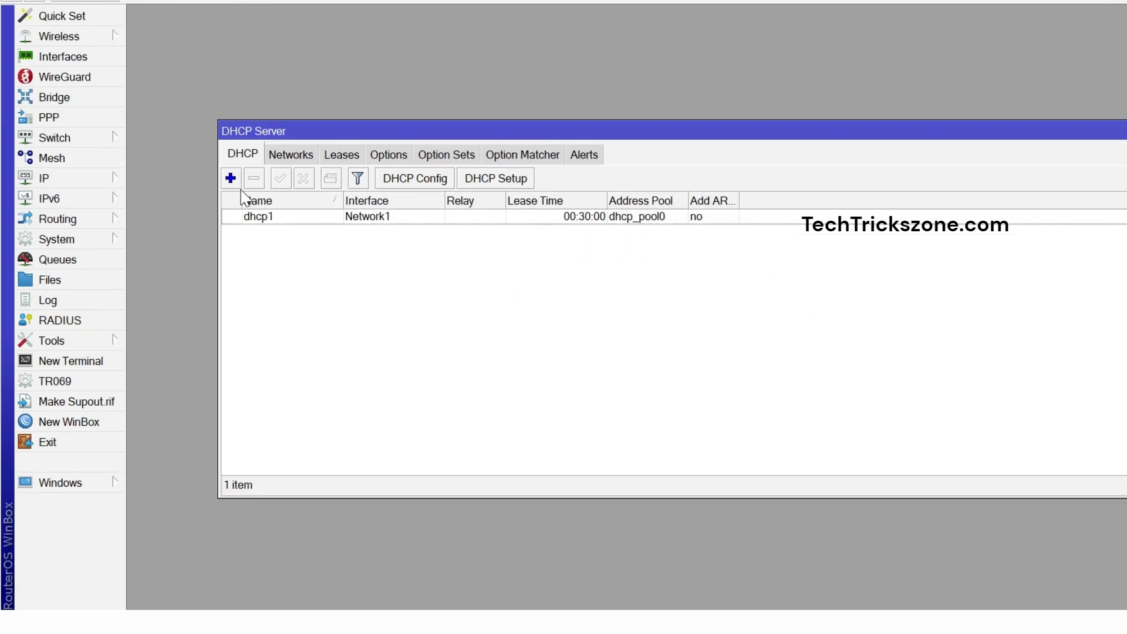
Discard the blank new-server form and start DHCP Setup on Network2.
left_click(230, 178)
left_click(890, 41)
left_click(507, 181)
left_click(745, 310)
left_click(741, 336)
left_click(749, 359)
Accept address space 172.16.0.0/24, gateway 172.16.0.1, the proposed pool, DNS and lease time.
left_click(760, 355)
left_click(763, 354)
left_click(763, 355)
left_click(763, 355)
left_click(763, 355)
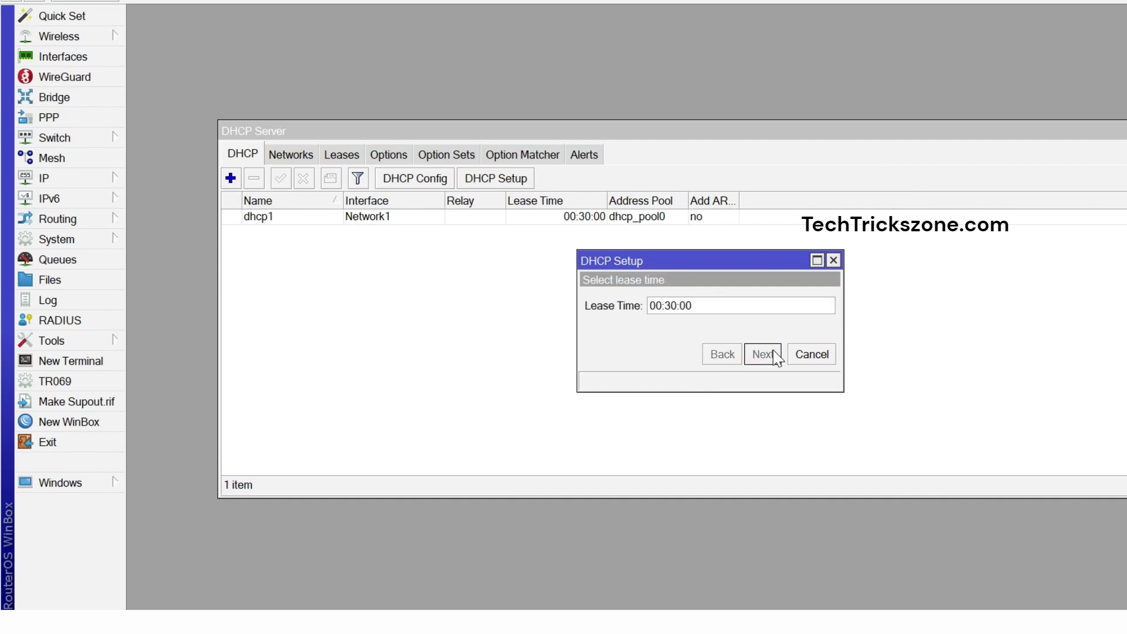
left_click(728, 305)
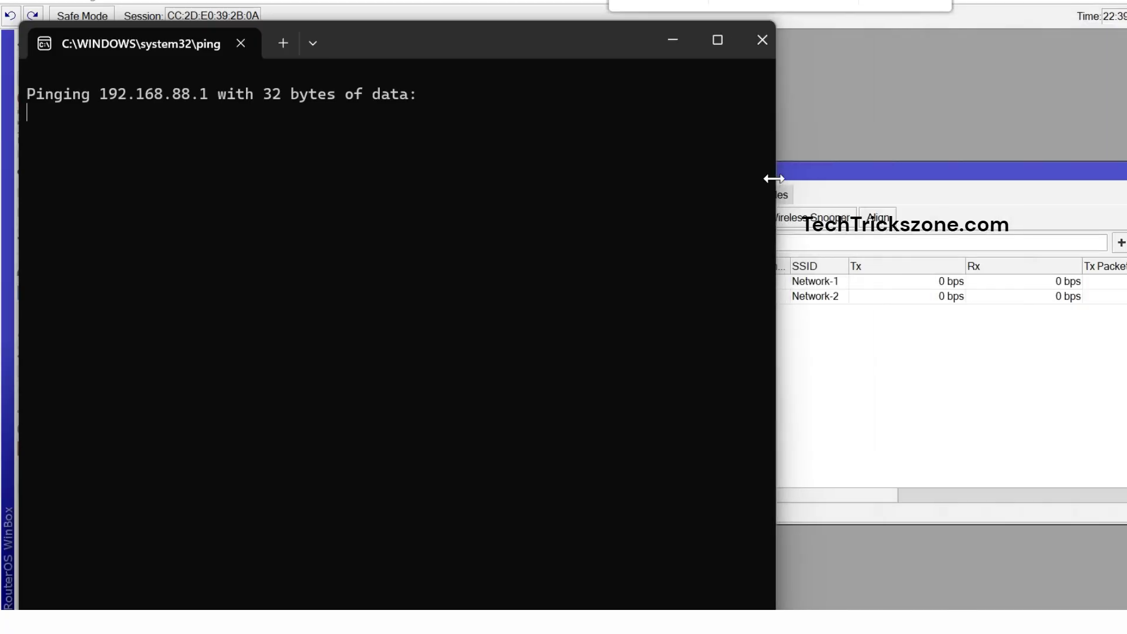
Narrow the ping window and join Wi-Fi Network-1 with its security key.
left_click_drag(772, 179, 559, 178)
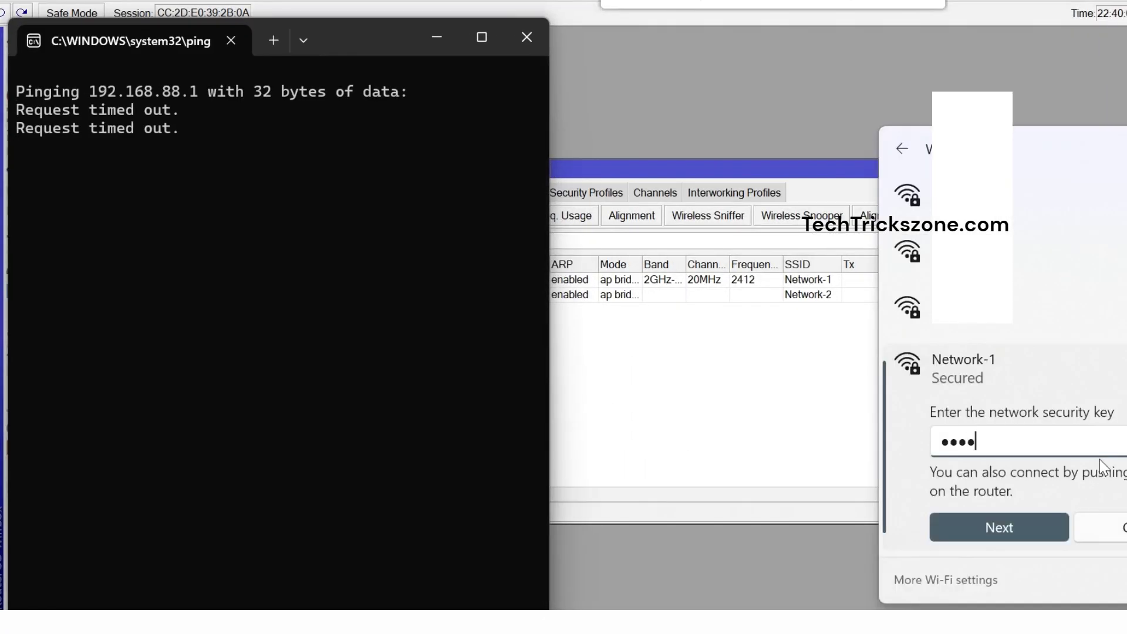
type("5678")
left_click(1033, 535)
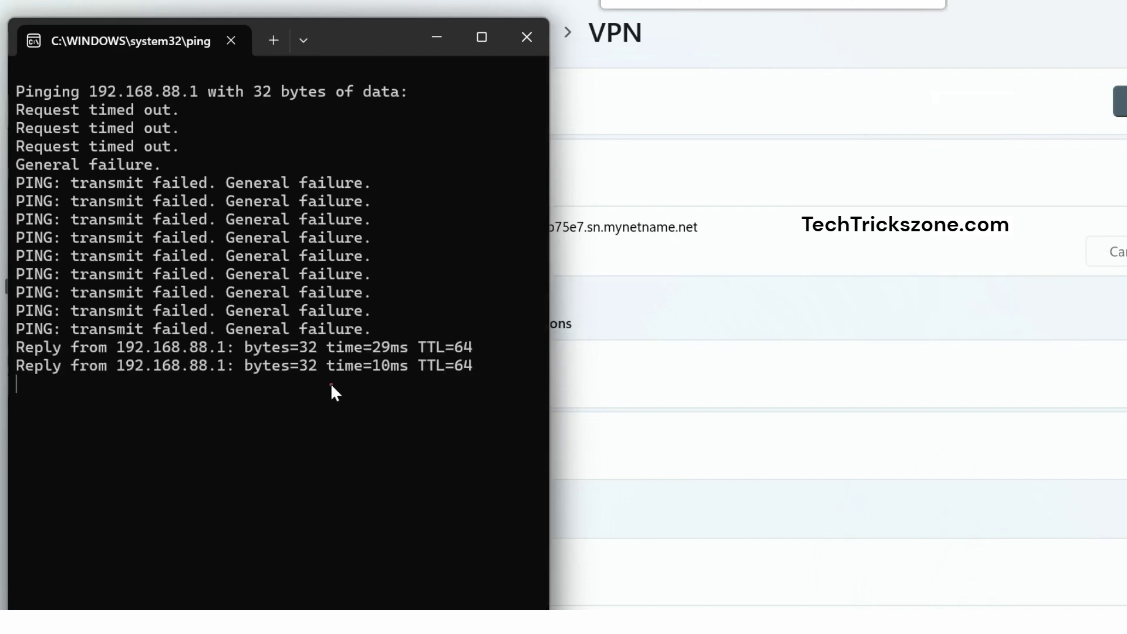
Run a continuous ping to google.com and move its window up and right.
key("super+r")
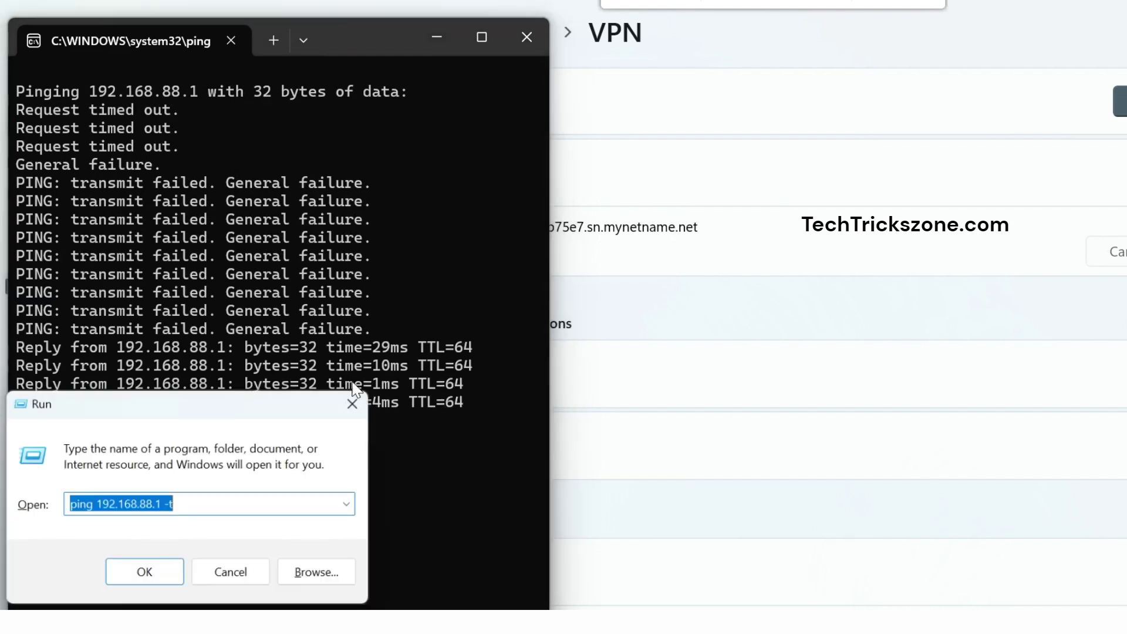
type("ping goog")
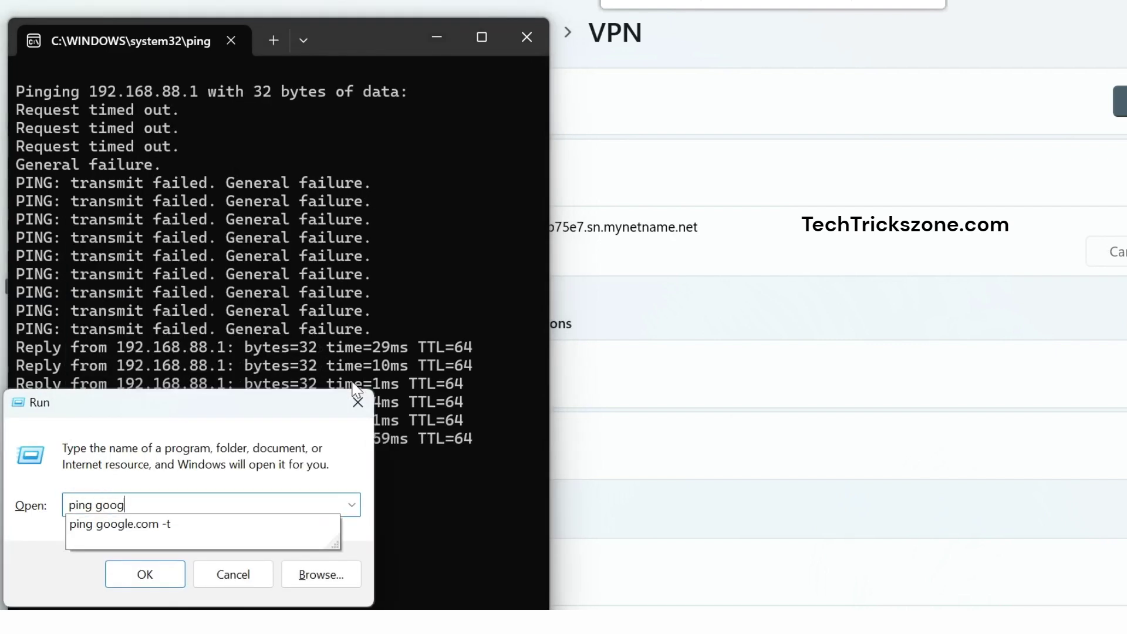
key("Down")
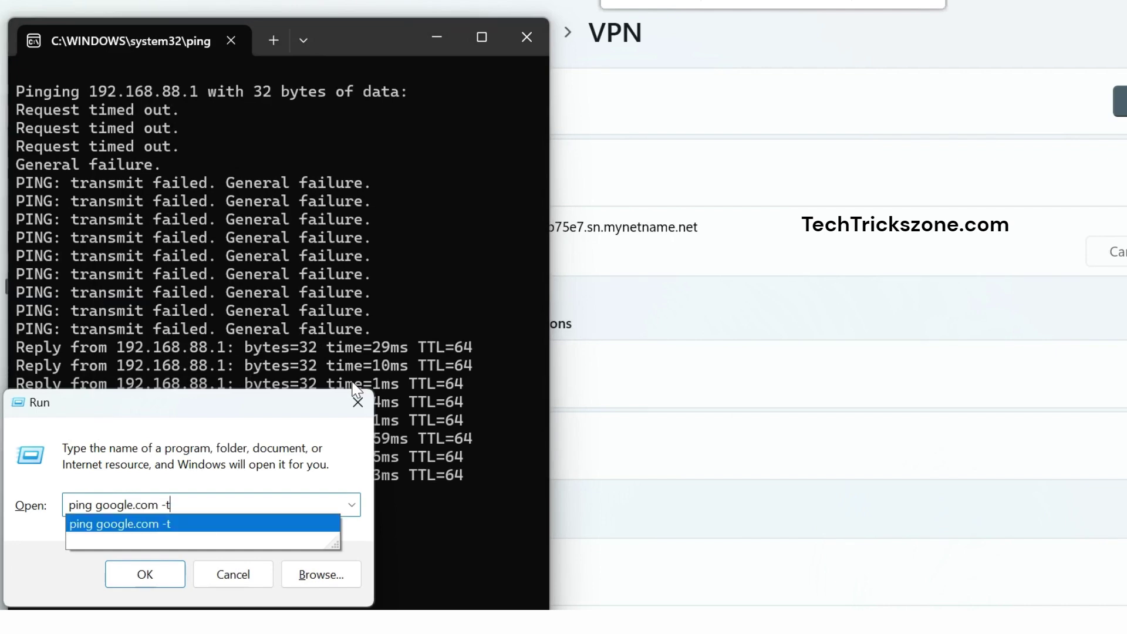
key("Return")
left_click_drag(539, 130, 925, 69)
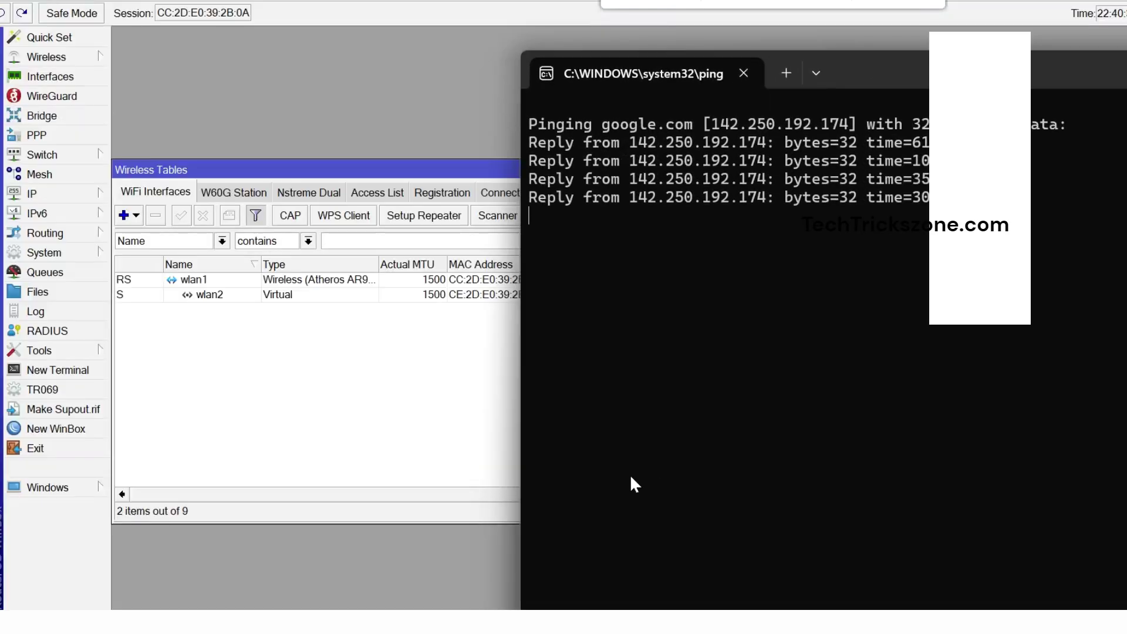
Join Wi-Fi Network-2 with its security key and start a ping to 172.16.0.1.
left_click(466, 444)
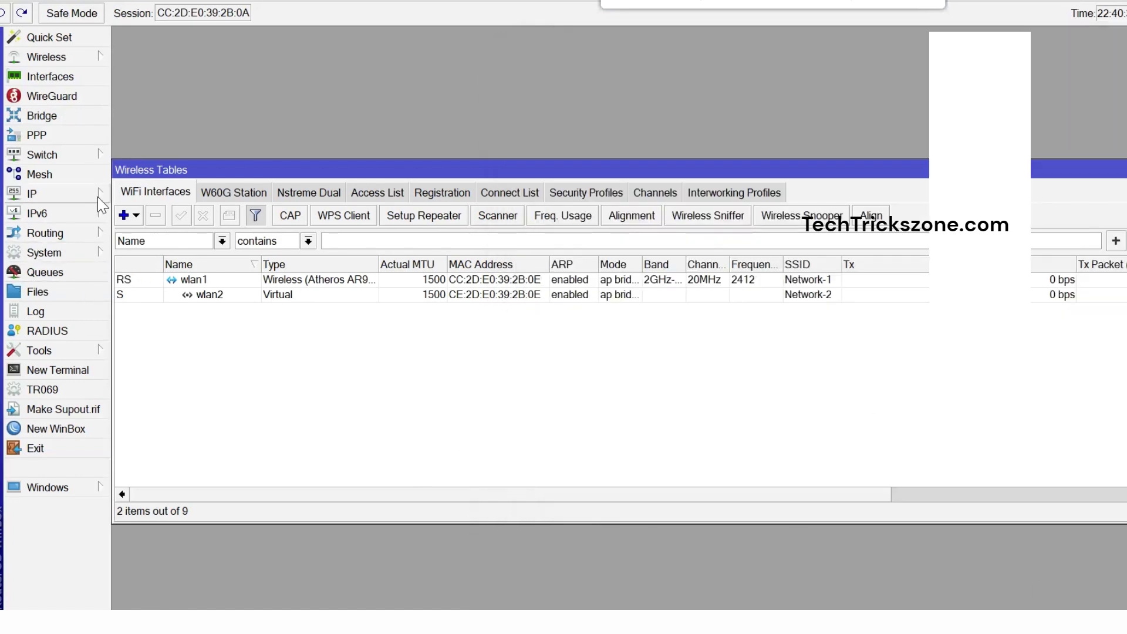
type("1")
type("2345678")
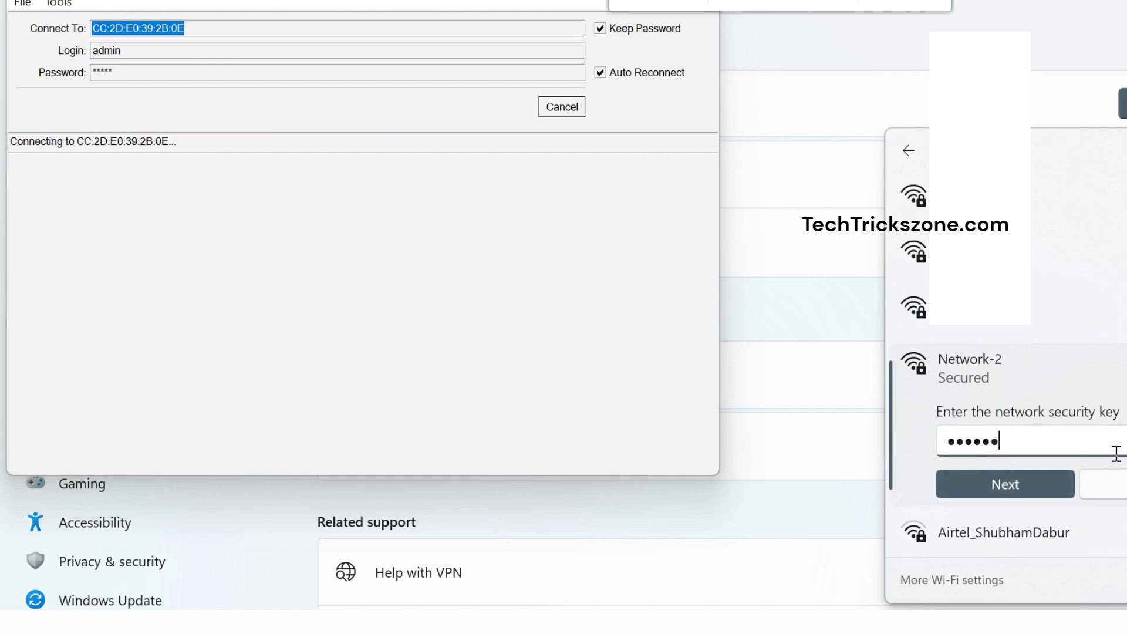
left_click(1038, 492)
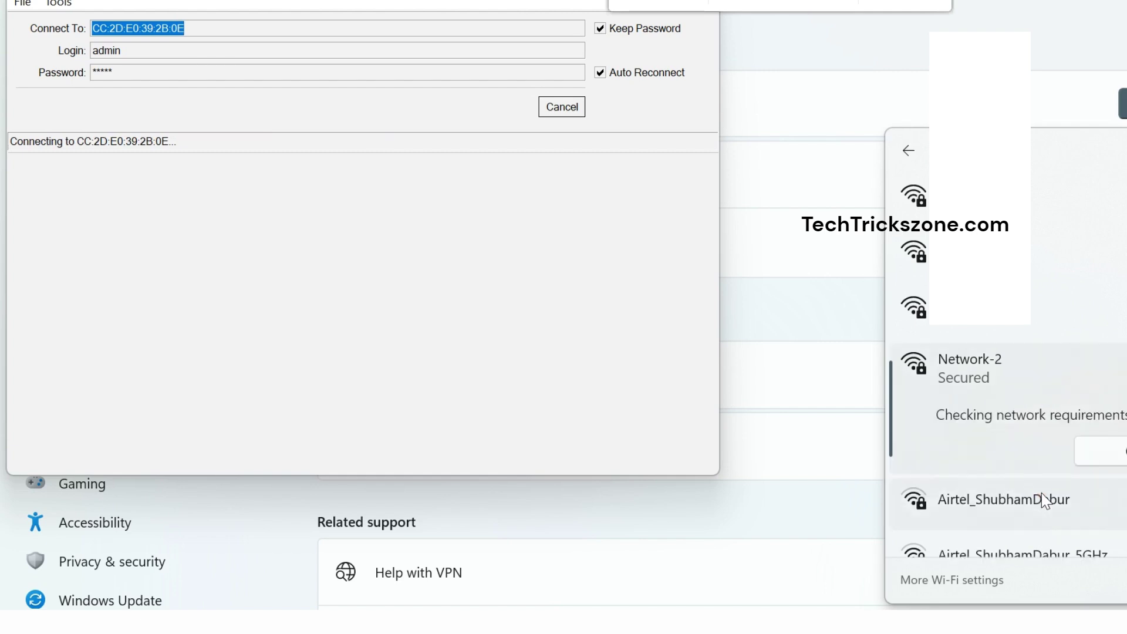
key("super+r")
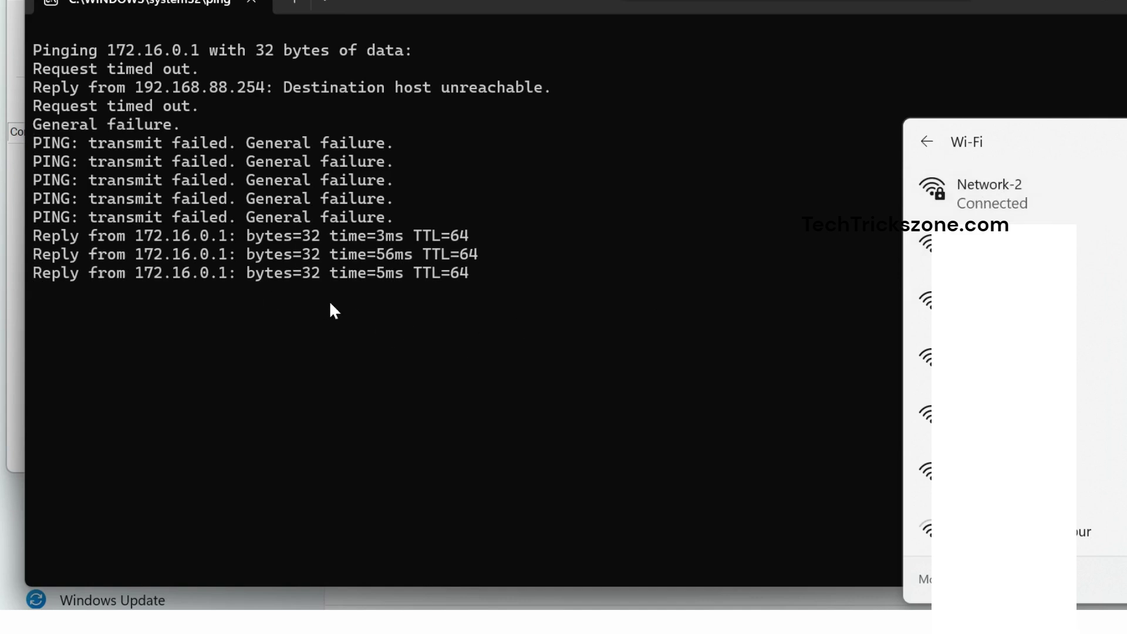
Show Wi-Fi 5 details: IPv4 address 172.16.0.254, gateway and DHCP server 172.16.0.1.
key("alt+Tab")
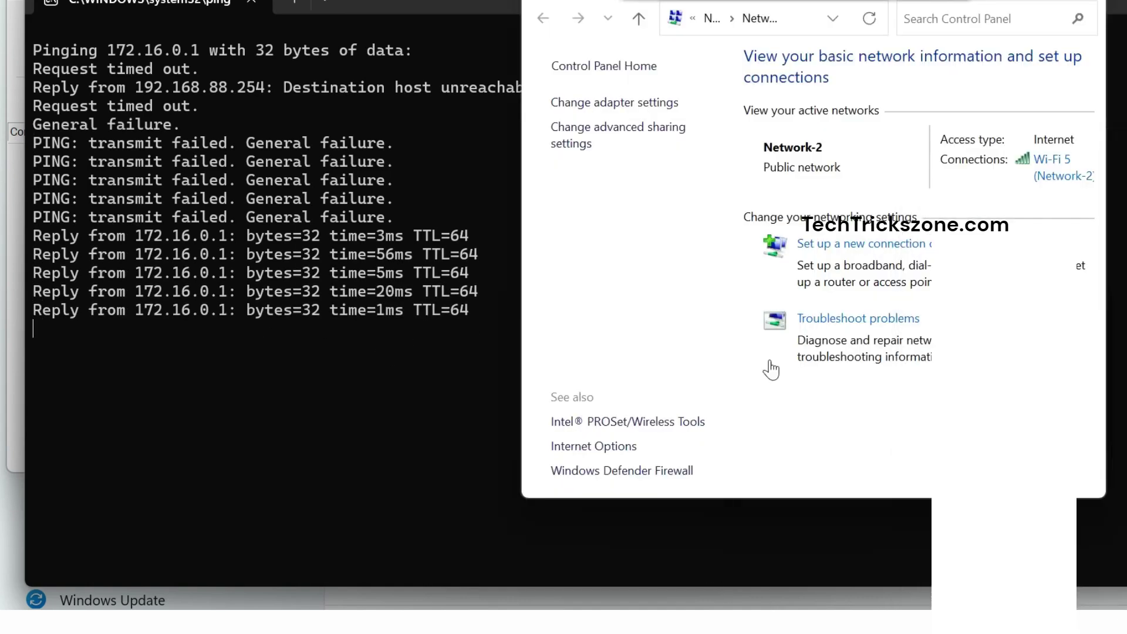
left_click(1054, 176)
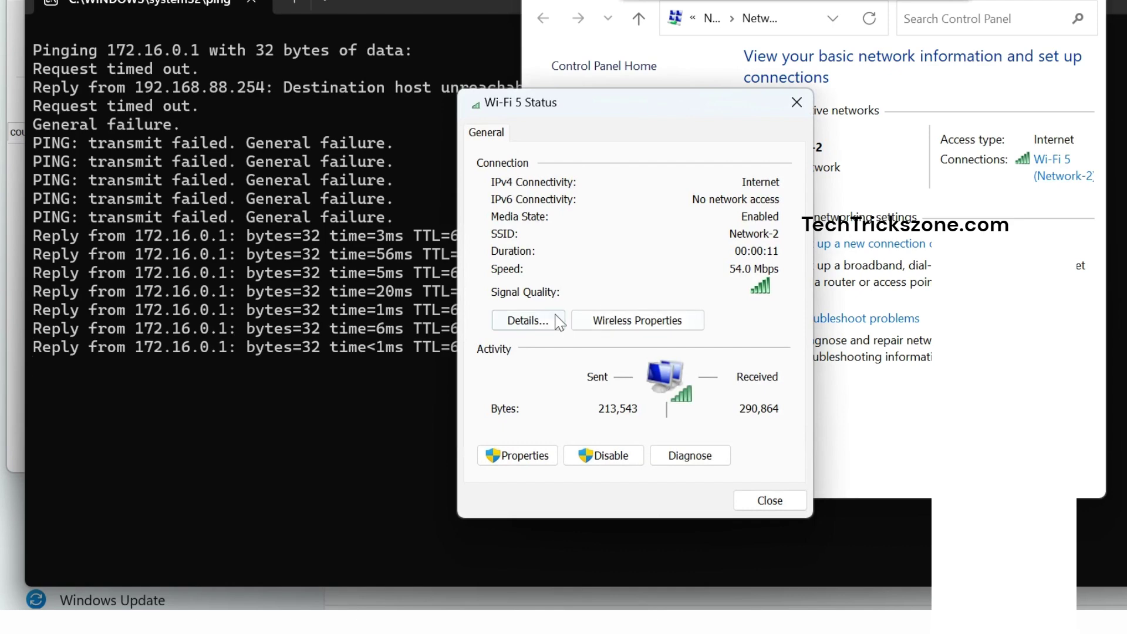
left_click(556, 320)
left_click(651, 267)
left_click(654, 345)
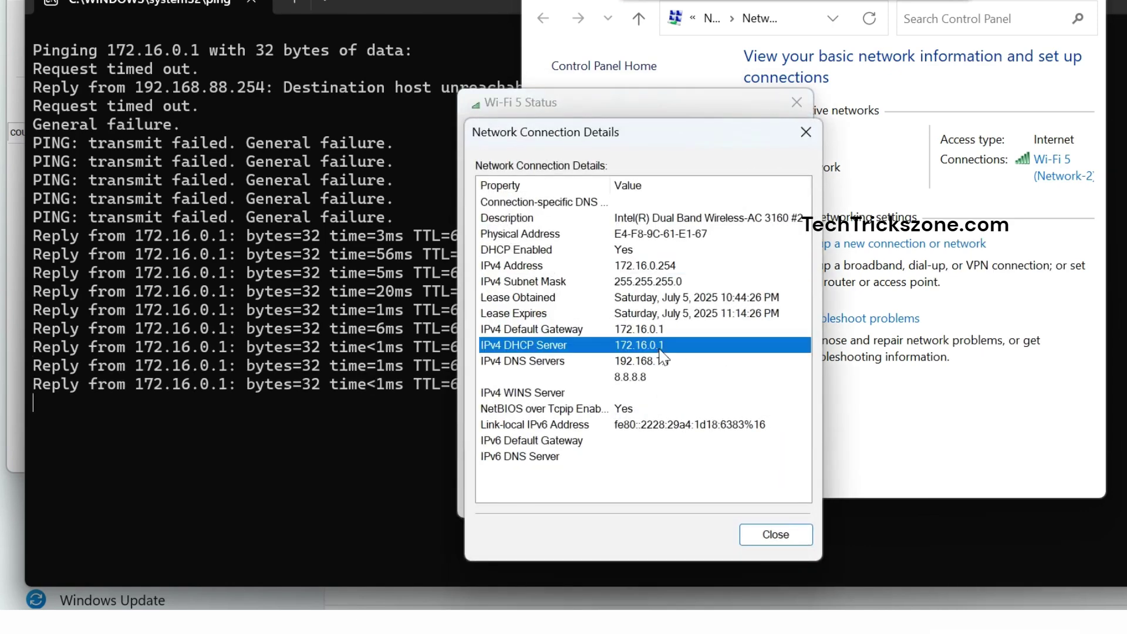
left_click(653, 331)
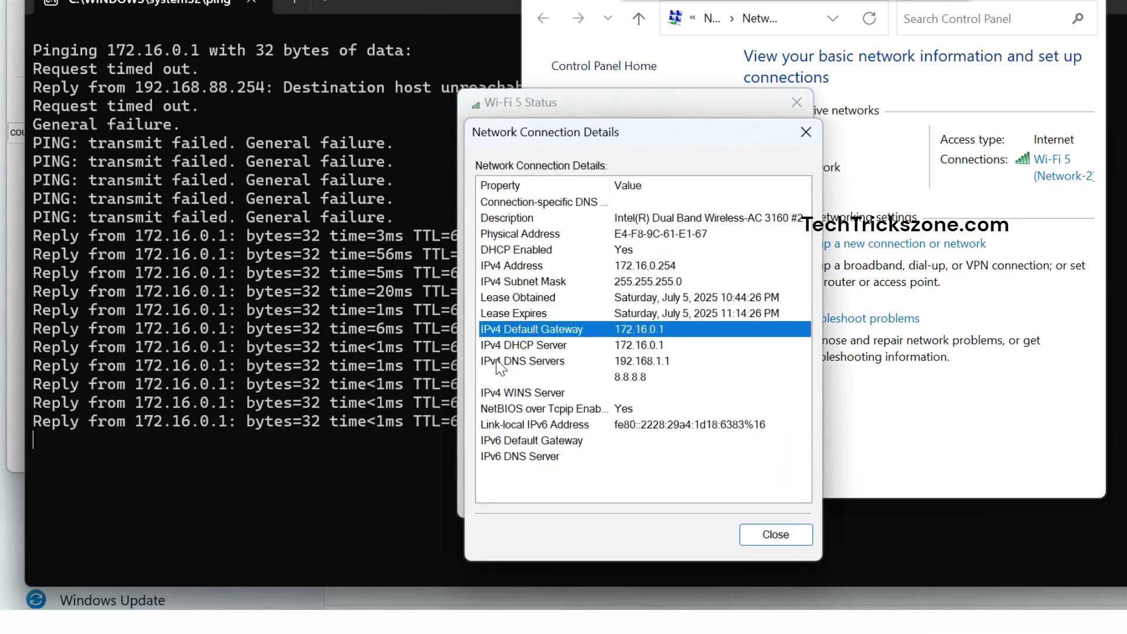
Minimise the gateway ping and run a continuous ping to google.com.
left_click(290, 425)
left_click(1058, 5)
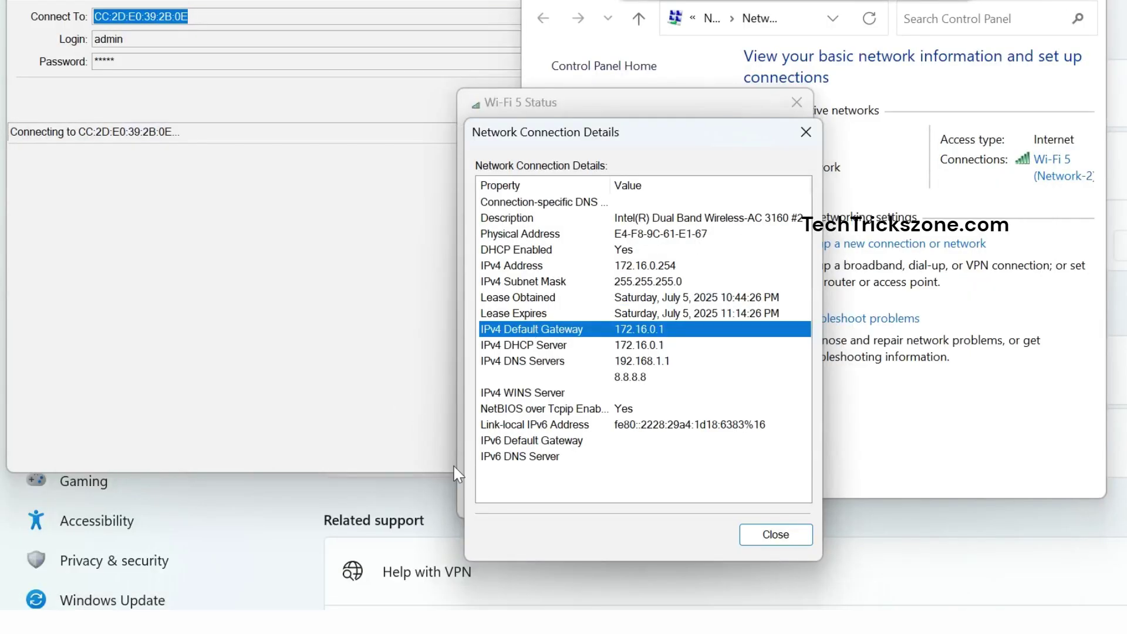
key("super+r")
type("p")
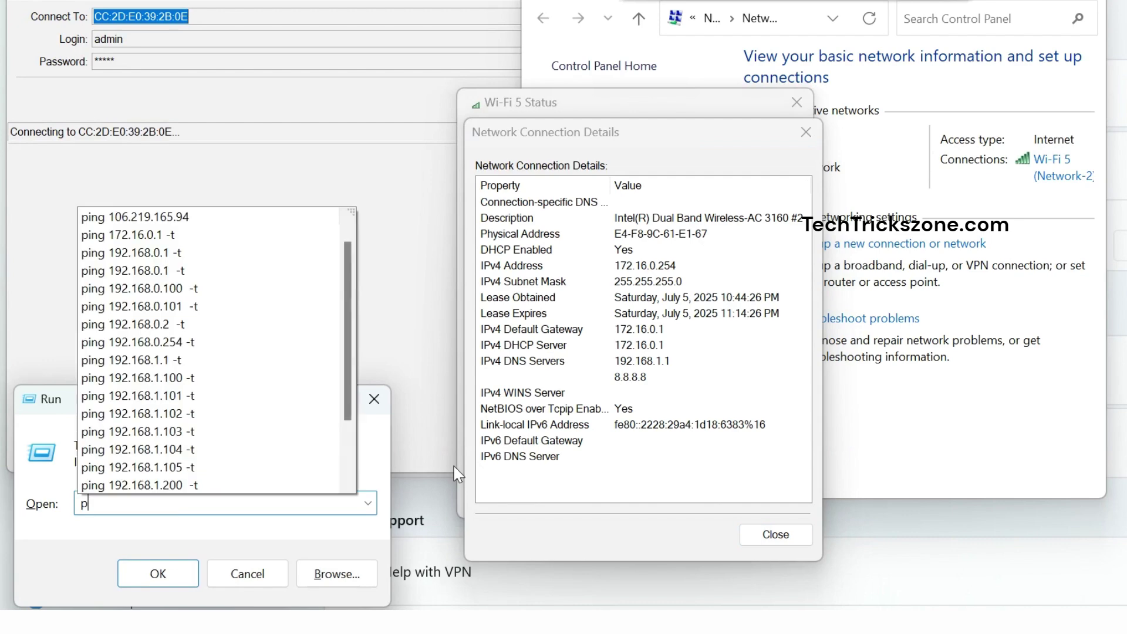
type("ing g")
key("Down")
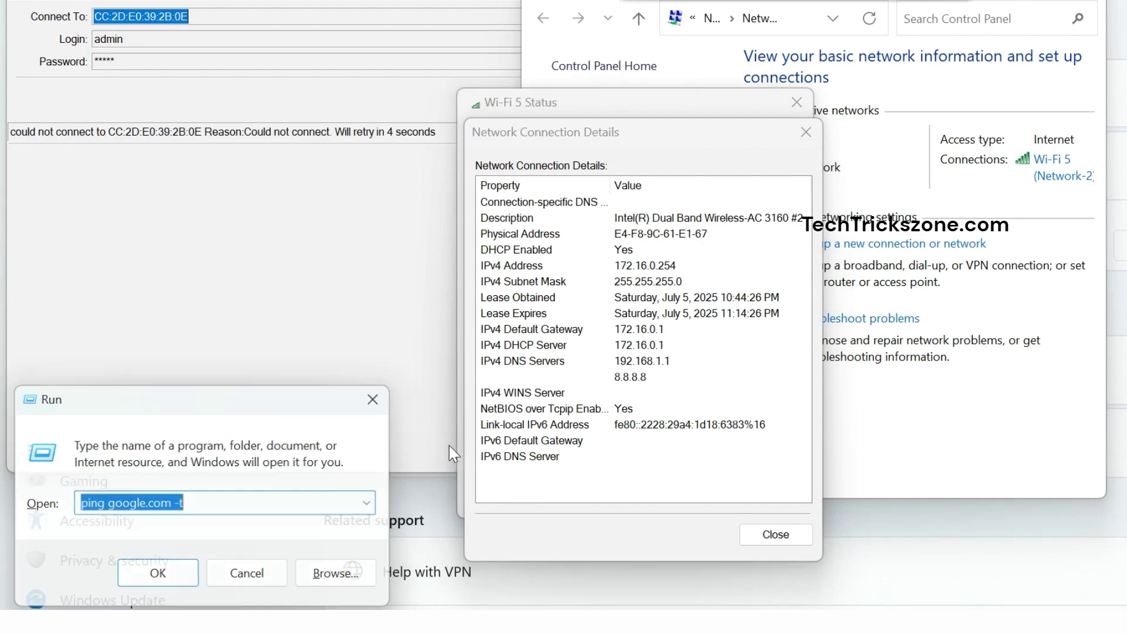
key("Return")
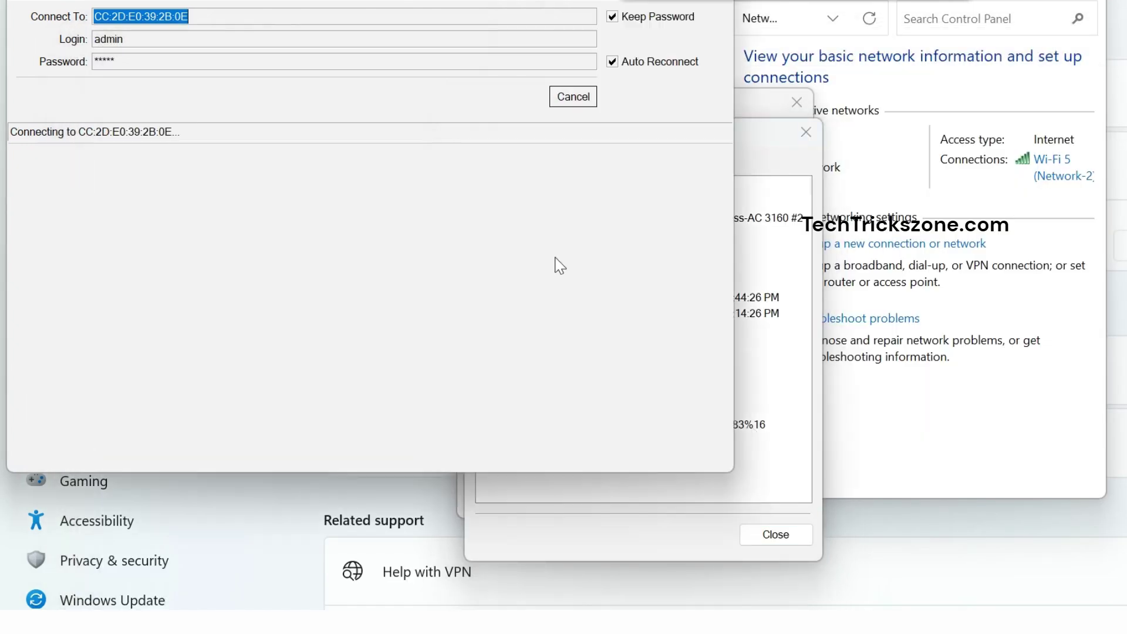
Cancel the stalled login, connect to the router at 172.16.0.1 from Neighbors, and maximise.
left_click(562, 101)
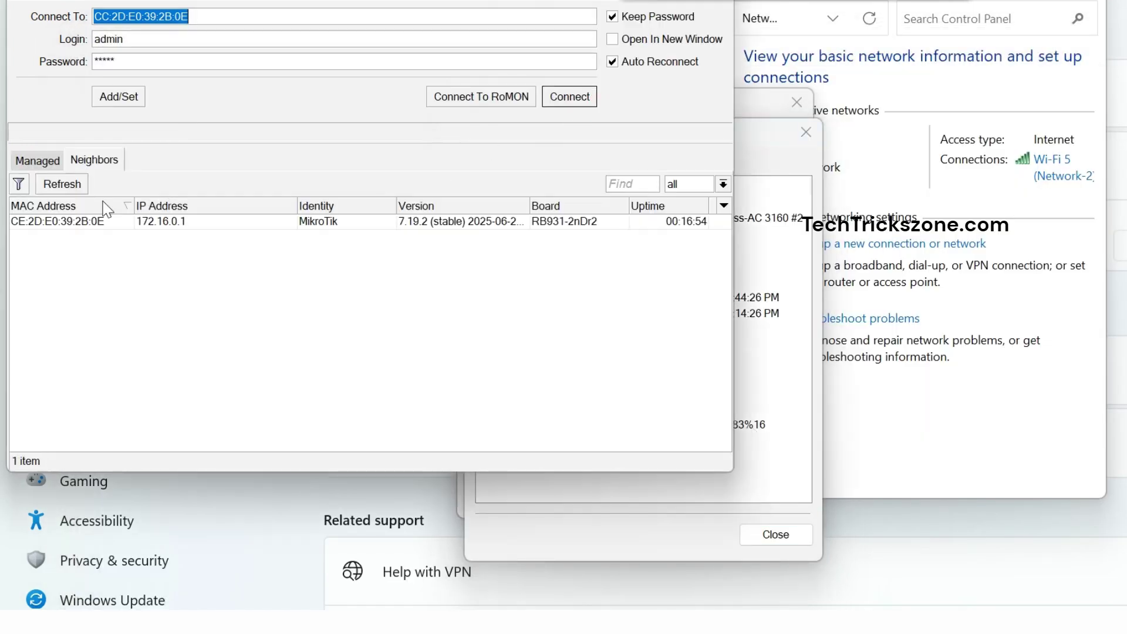
left_click(61, 221)
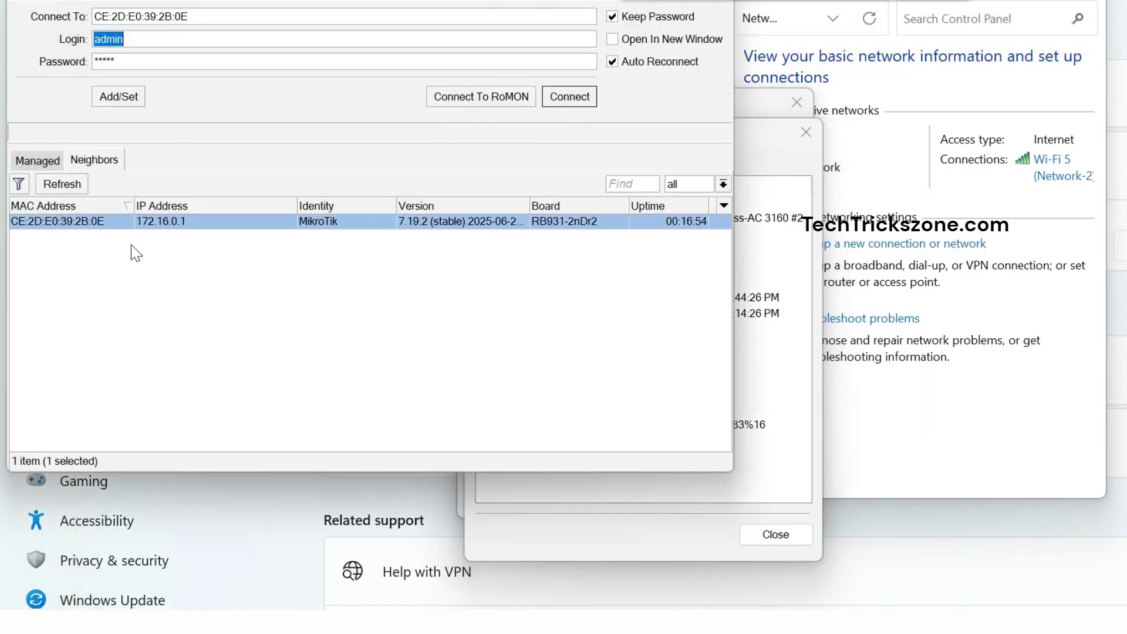
left_click(567, 100)
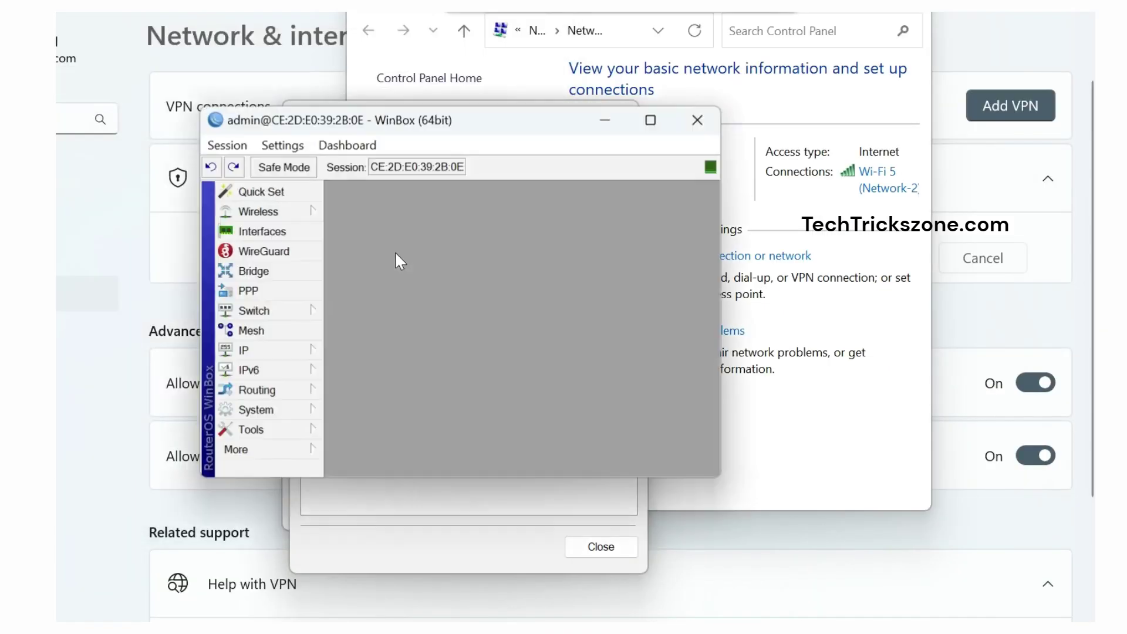
left_click(649, 118)
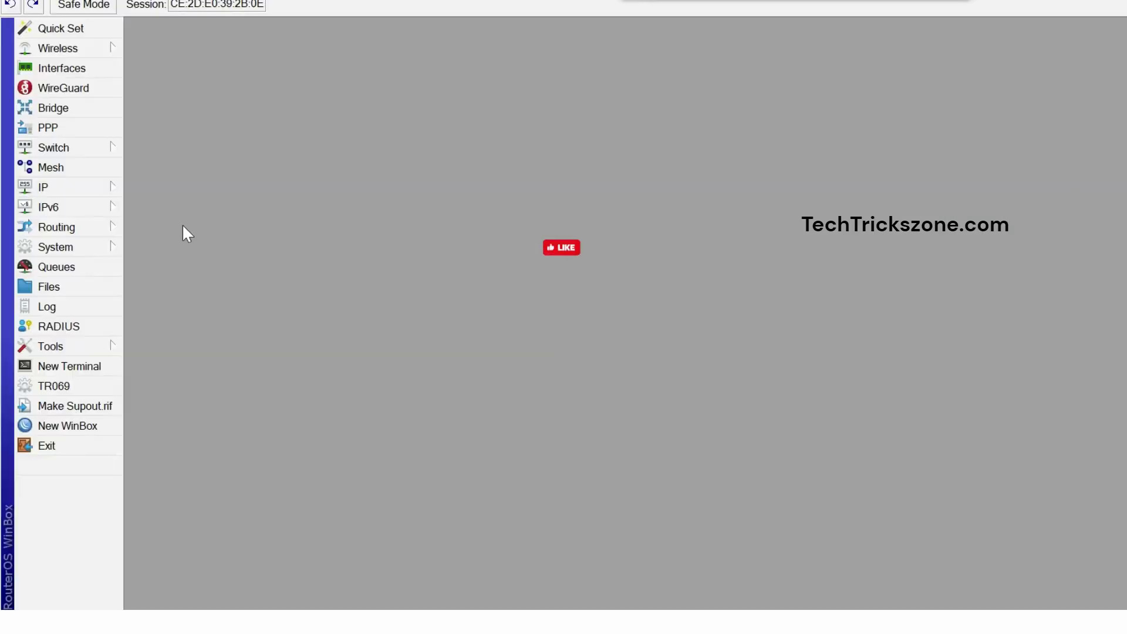
left_click(87, 187)
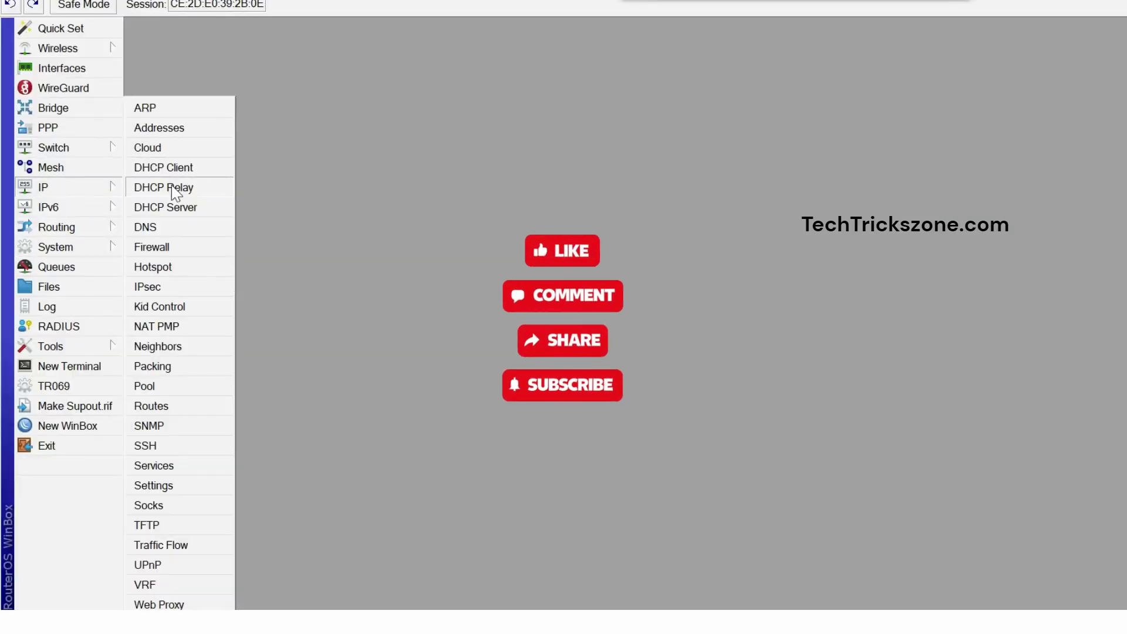